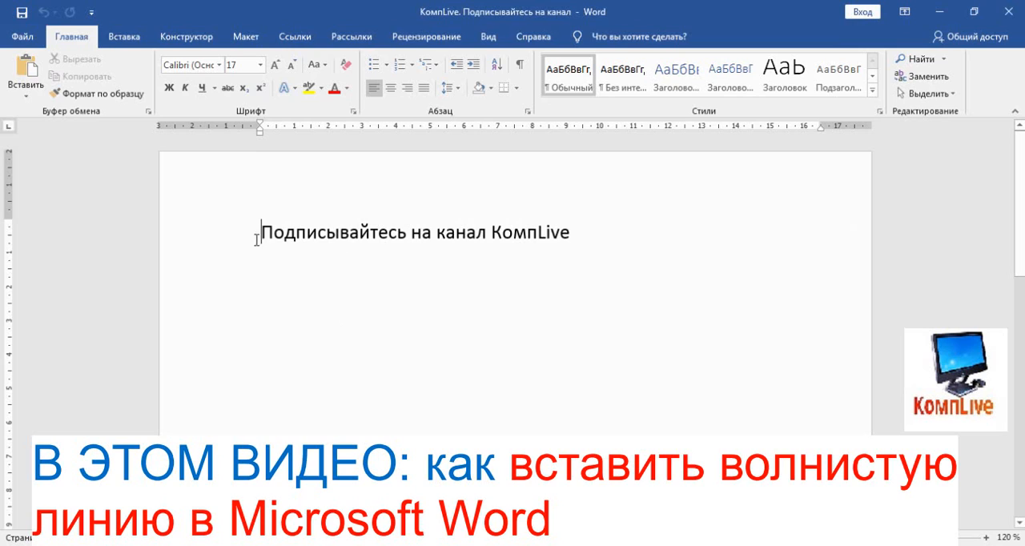
Apply a single wavy underline to the text "Подписывайтесь на канал КомпLive"
{"action": "left_click_drag", "start_coordinate": [261, 232], "coordinate": [582, 233]}
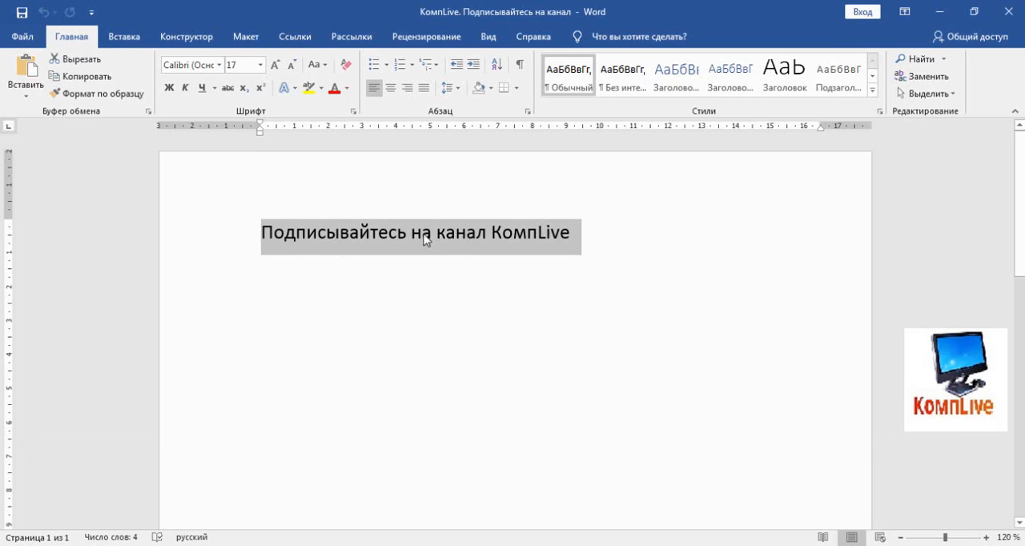
{"action": "left_click", "coordinate": [215, 91]}
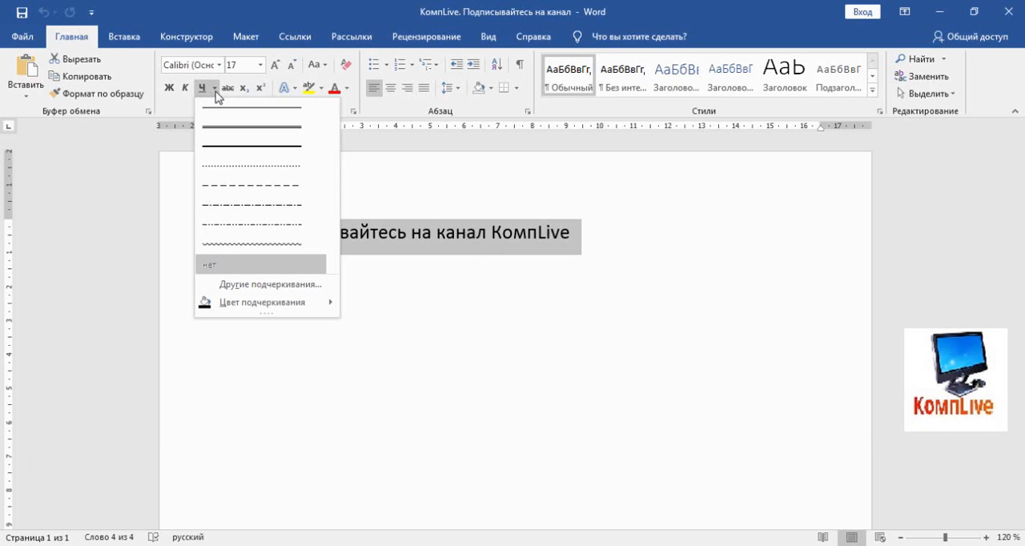
{"action": "left_click", "coordinate": [218, 250]}
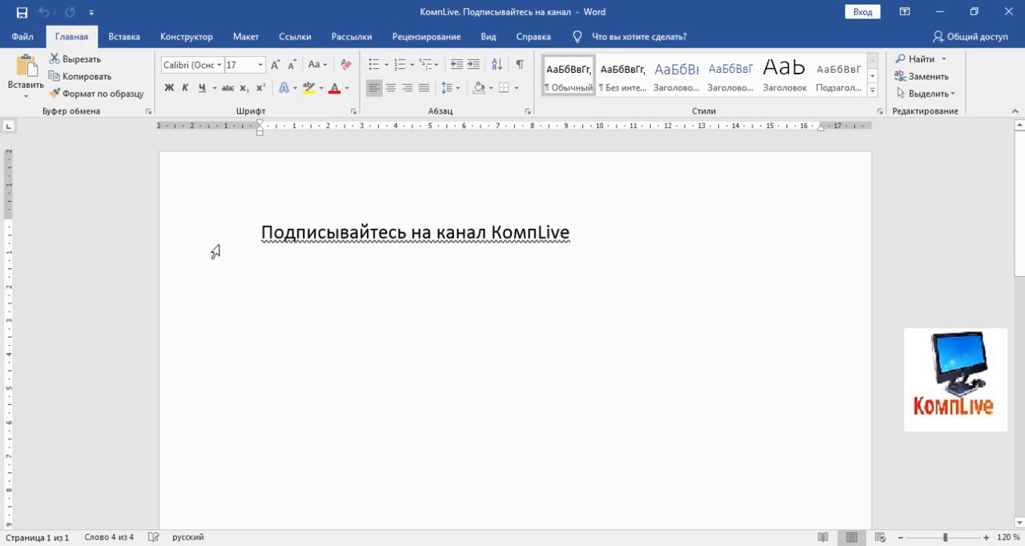
{"action": "left_click", "coordinate": [586, 240]}
{"action": "scroll", "coordinate": [441, 235], "scroll_direction": "up", "scroll_amount": 3}
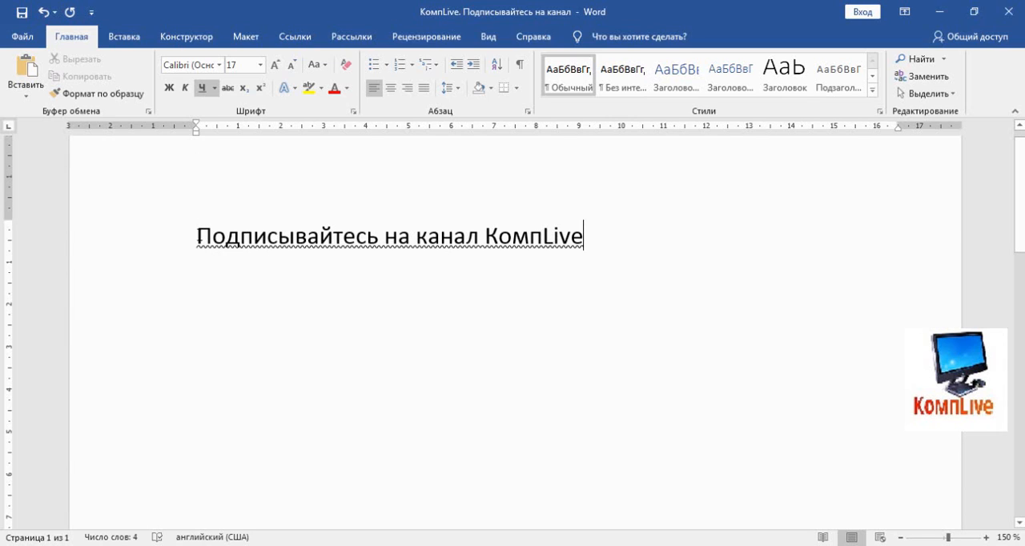
Change the underline of "Подписывайтесь на канал КомпLive" to the double wavy style from the additional underline options
{"action": "left_click_drag", "start_coordinate": [198, 238], "coordinate": [597, 241]}
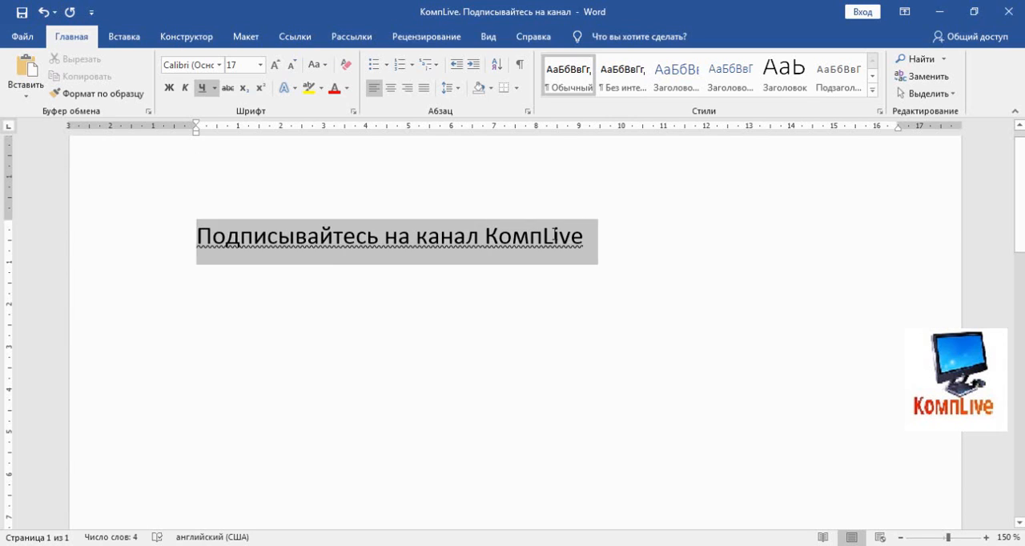
{"action": "left_click", "coordinate": [215, 88]}
{"action": "left_click", "coordinate": [252, 285]}
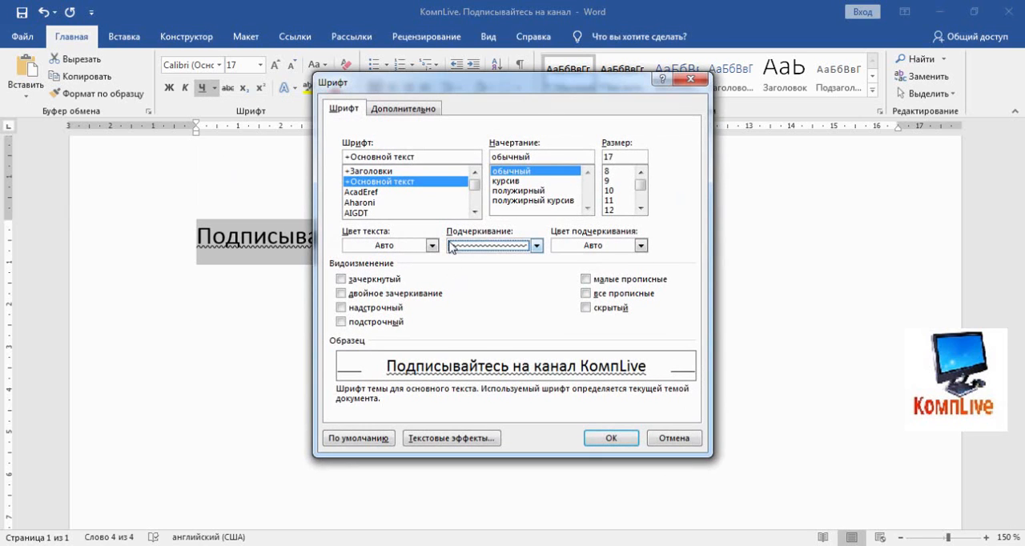
{"action": "left_click", "coordinate": [536, 246]}
{"action": "scroll", "coordinate": [540, 296], "scroll_direction": "down", "scroll_amount": 4}
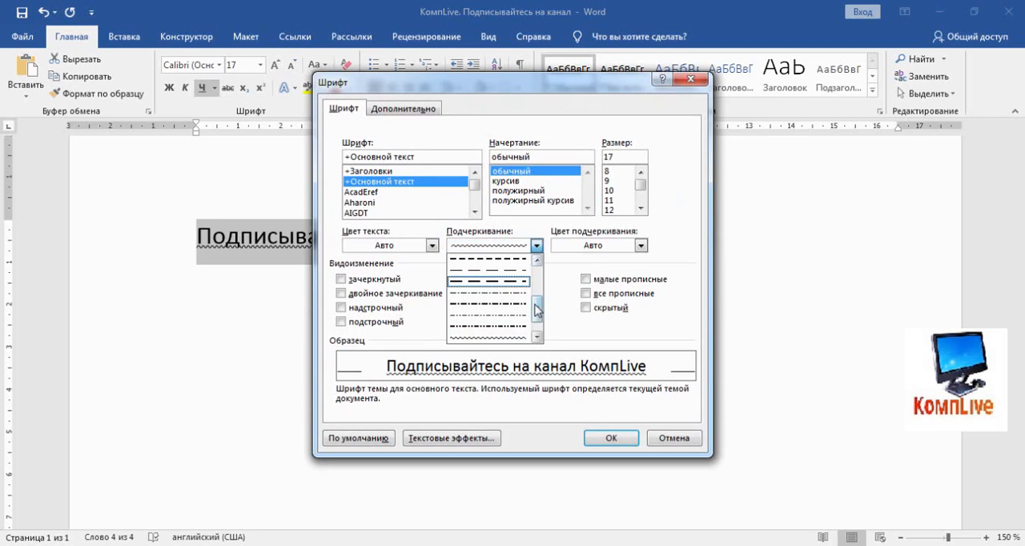
{"action": "left_click", "coordinate": [490, 338]}
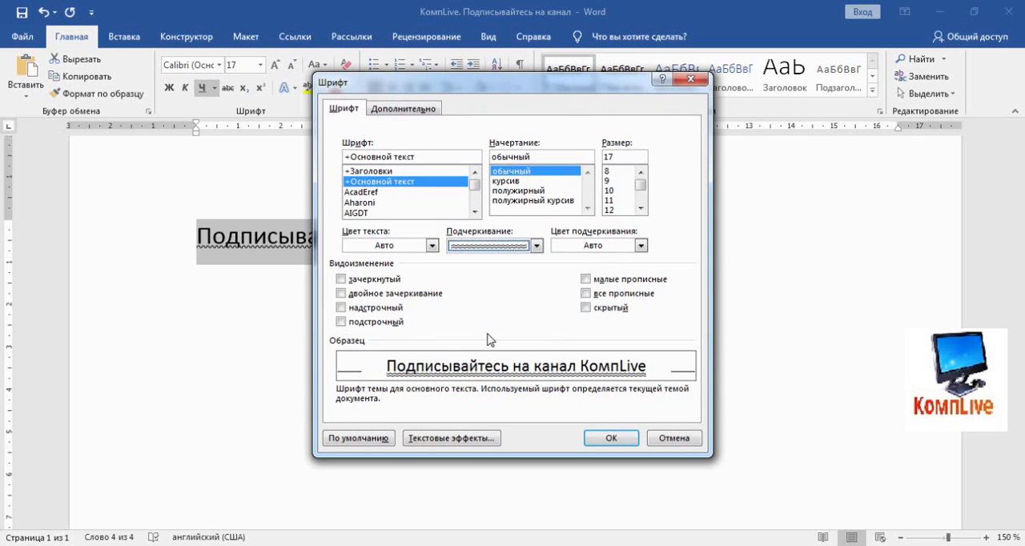
{"action": "left_click", "coordinate": [610, 438]}
{"action": "left_click", "coordinate": [551, 264]}
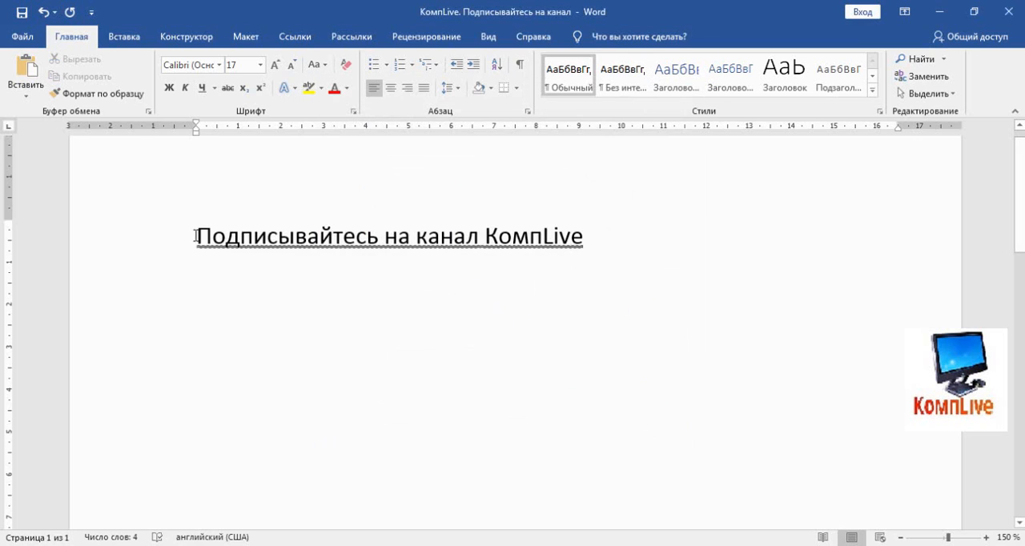
Switch the underline of the channel text to the thick wavy style from the additional underline options
{"action": "left_click_drag", "start_coordinate": [196, 236], "coordinate": [592, 238]}
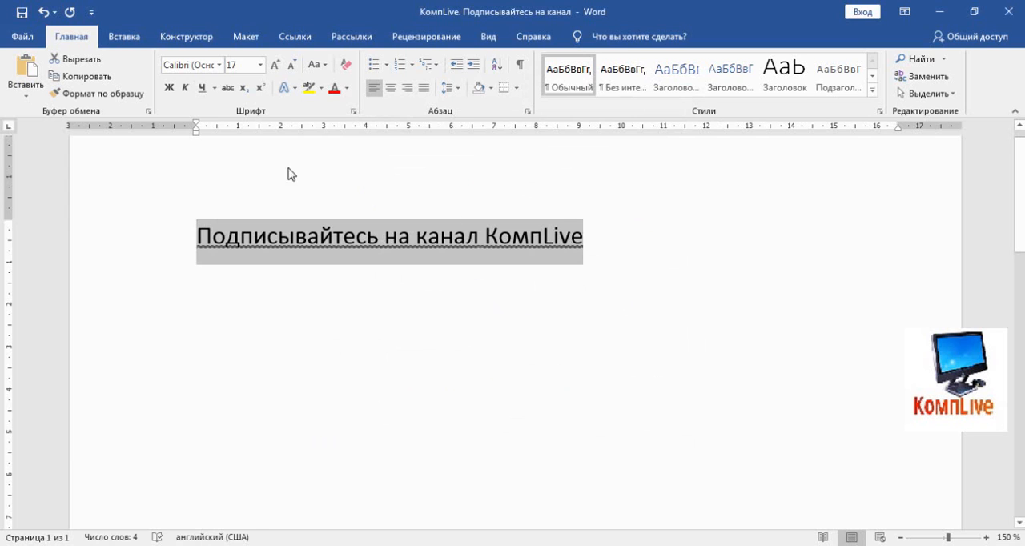
{"action": "left_click", "coordinate": [214, 87]}
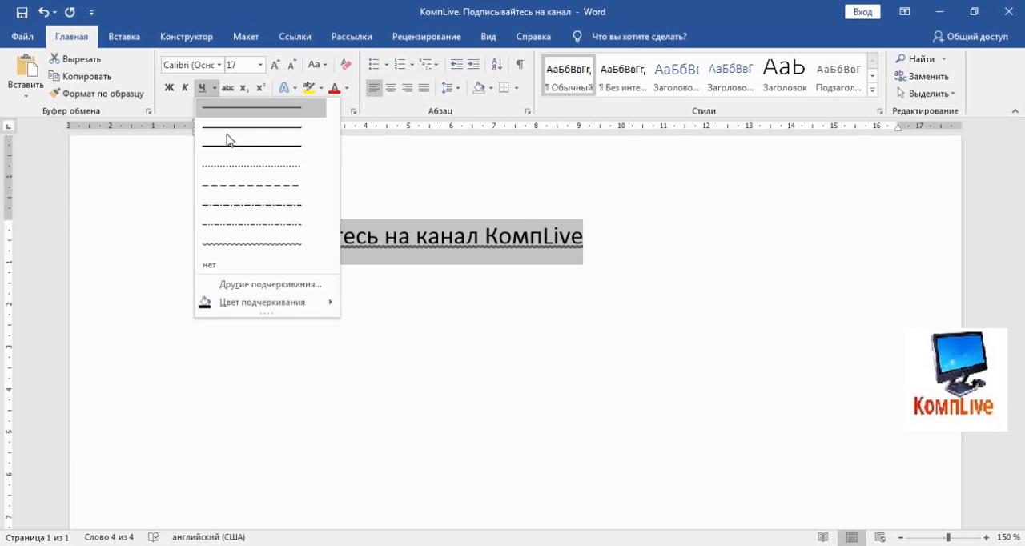
{"action": "left_click", "coordinate": [270, 285]}
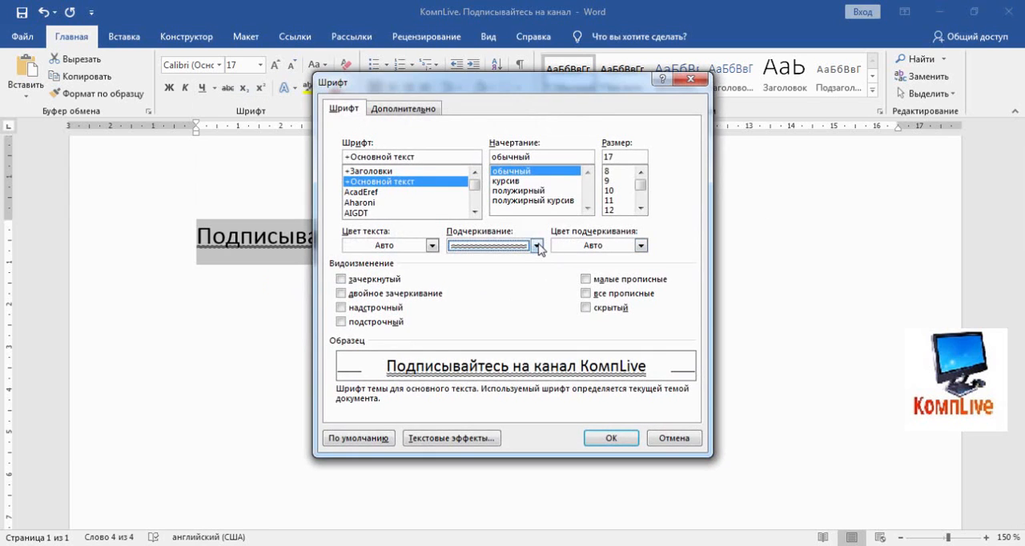
{"action": "left_click", "coordinate": [537, 246]}
{"action": "left_click", "coordinate": [528, 337]}
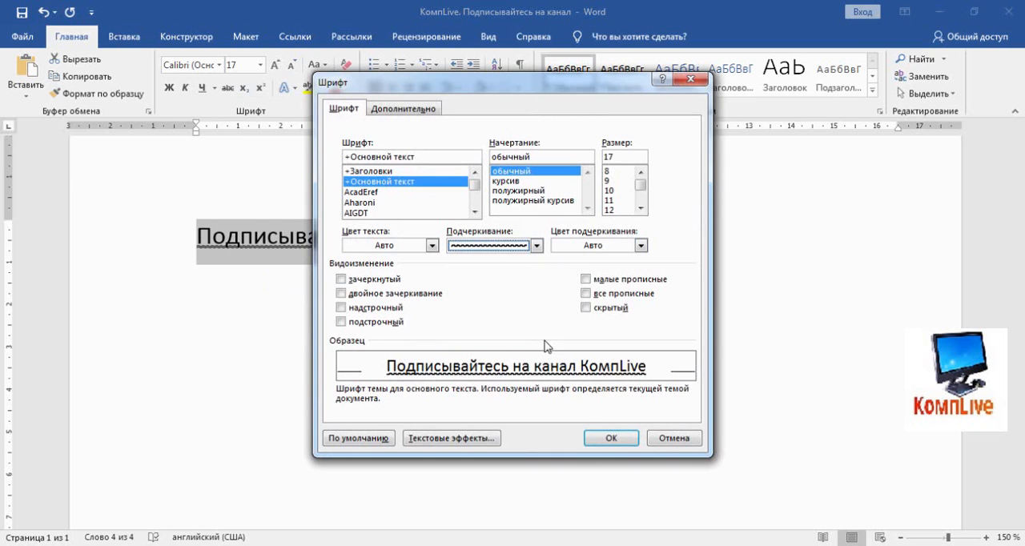
{"action": "left_click", "coordinate": [610, 438]}
{"action": "left_click", "coordinate": [581, 268]}
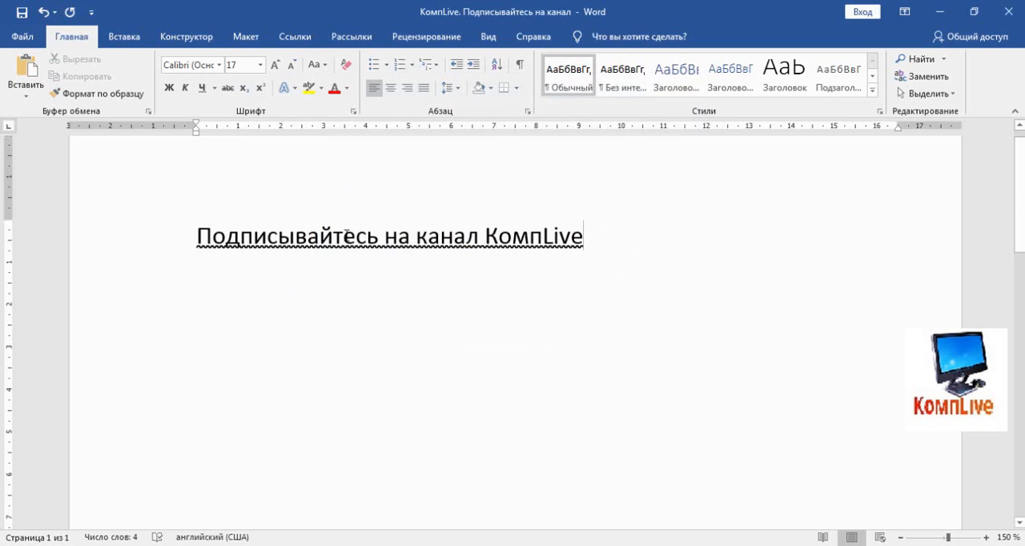
Set the underline of the whole channel text back to the thin single wavy style
{"action": "left_click_drag", "start_coordinate": [197, 236], "coordinate": [585, 237]}
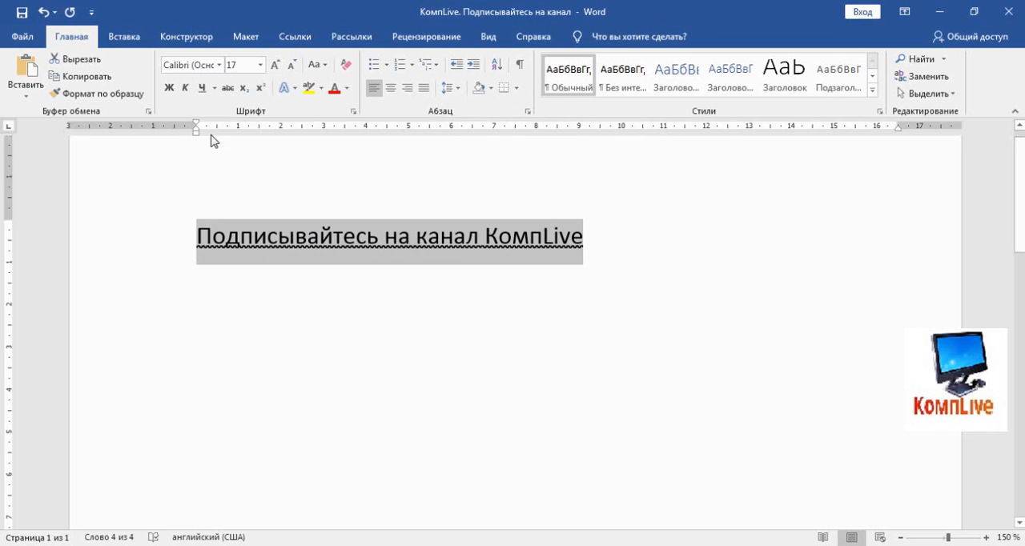
{"action": "left_click", "coordinate": [218, 89]}
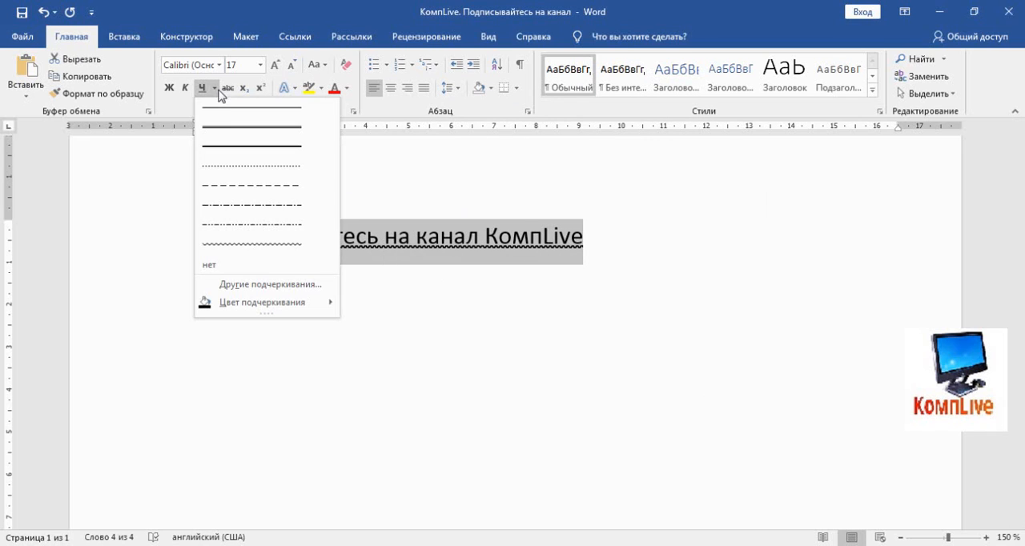
{"action": "left_click", "coordinate": [259, 245]}
{"action": "left_click", "coordinate": [604, 243]}
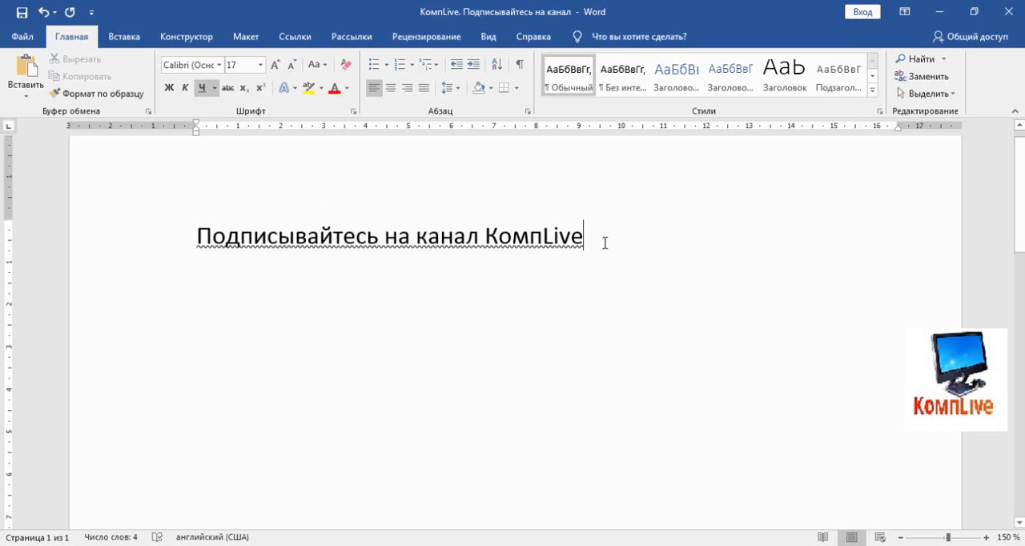
Add a wavy-underlined blank line across the full page width below the text, ending it with a period
{"action": "key", "text": "Return"}
{"action": "key", "text": "alt+shift"}
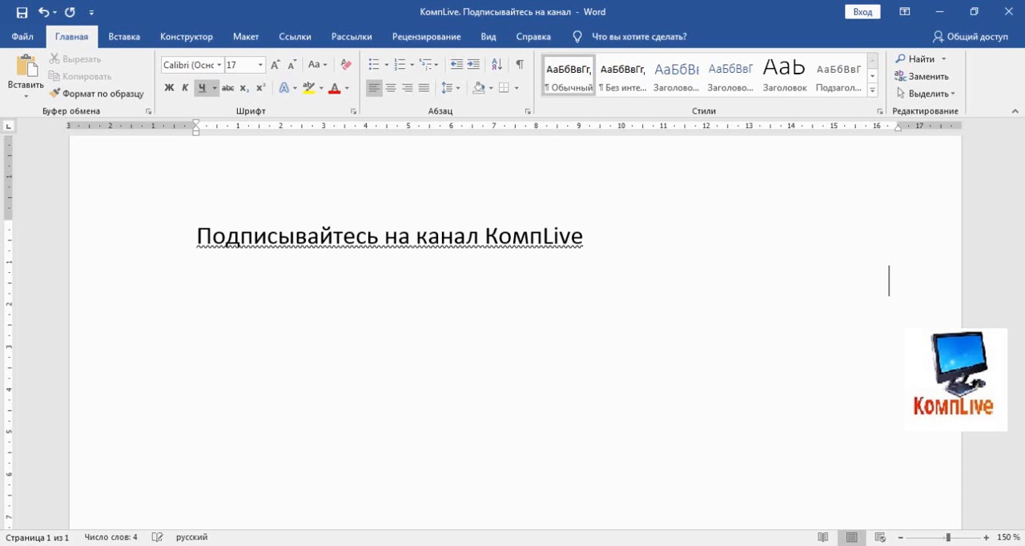
{"action": "type", "text": "."}
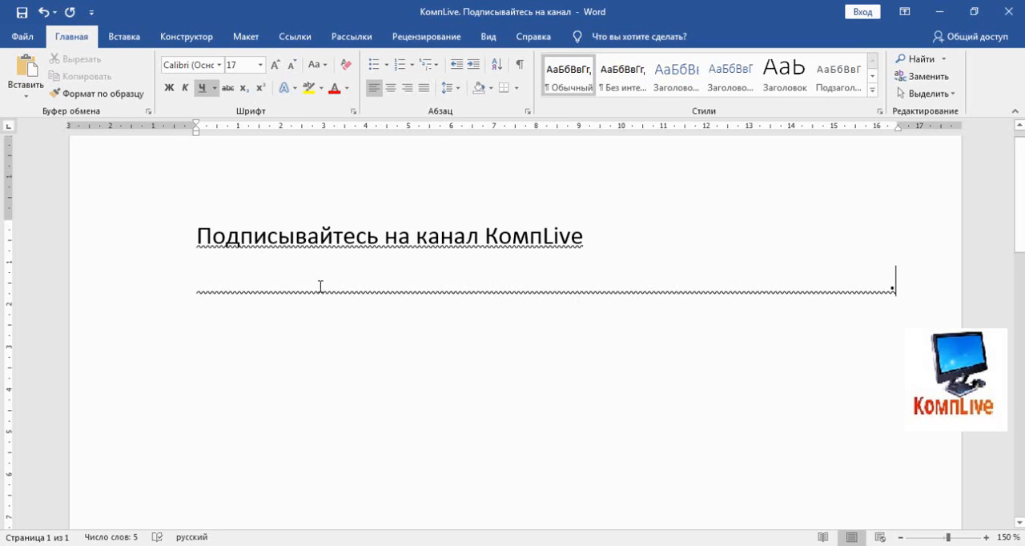
Hide the period at the end of the wavy line by setting its font color to white
{"action": "double_click", "coordinate": [892, 287]}
{"action": "right_click", "coordinate": [894, 293]}
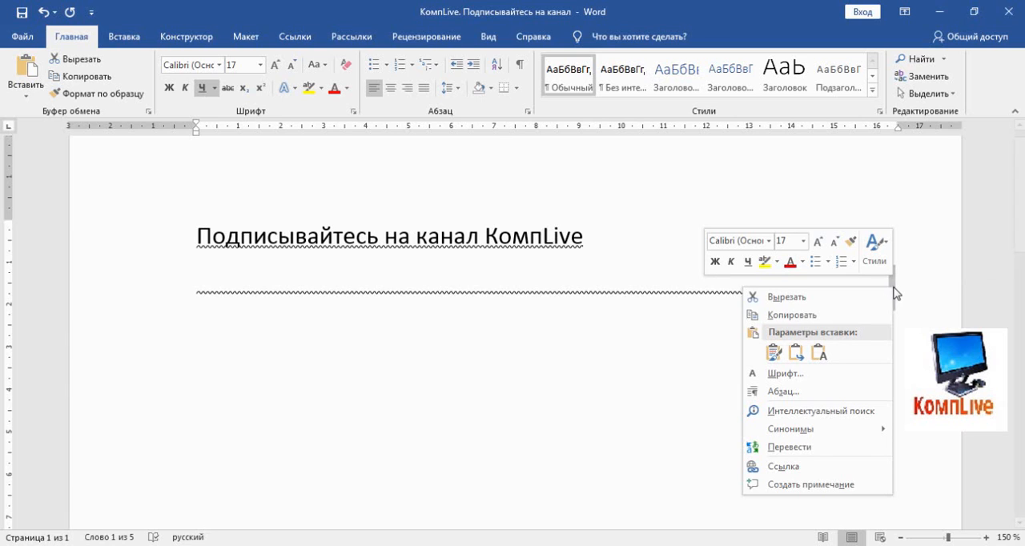
{"action": "left_click", "coordinate": [783, 372]}
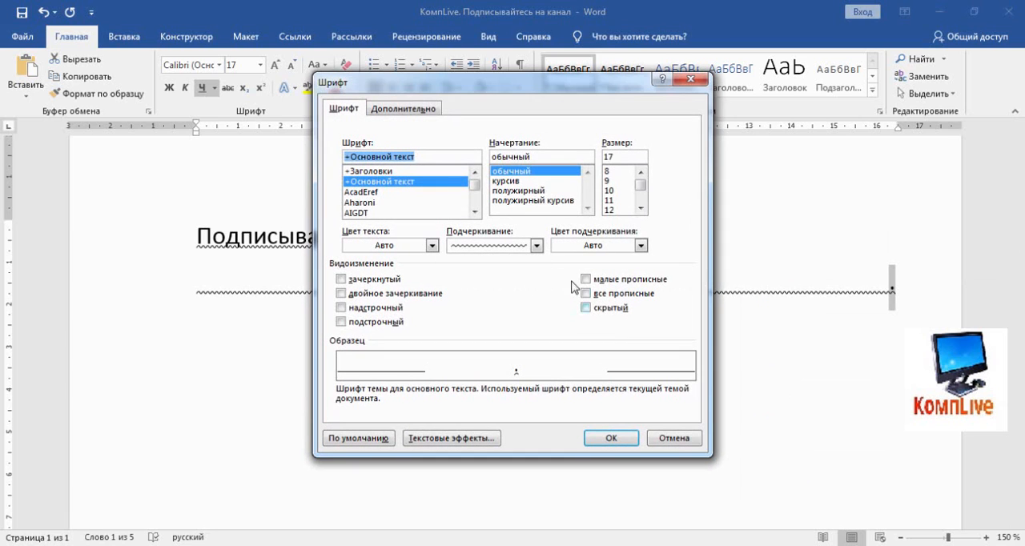
{"action": "left_click", "coordinate": [433, 246]}
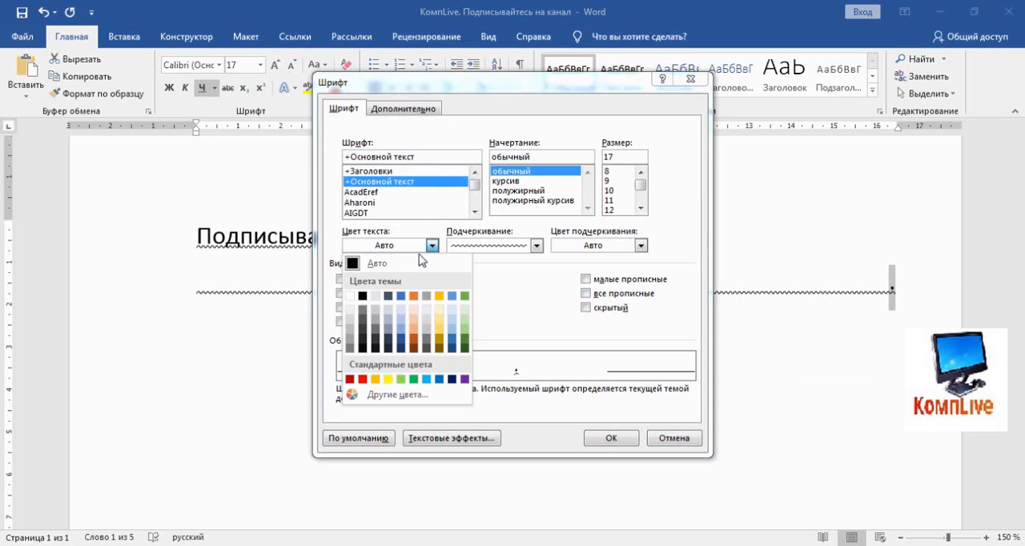
{"action": "left_click", "coordinate": [351, 297]}
{"action": "left_click", "coordinate": [602, 439]}
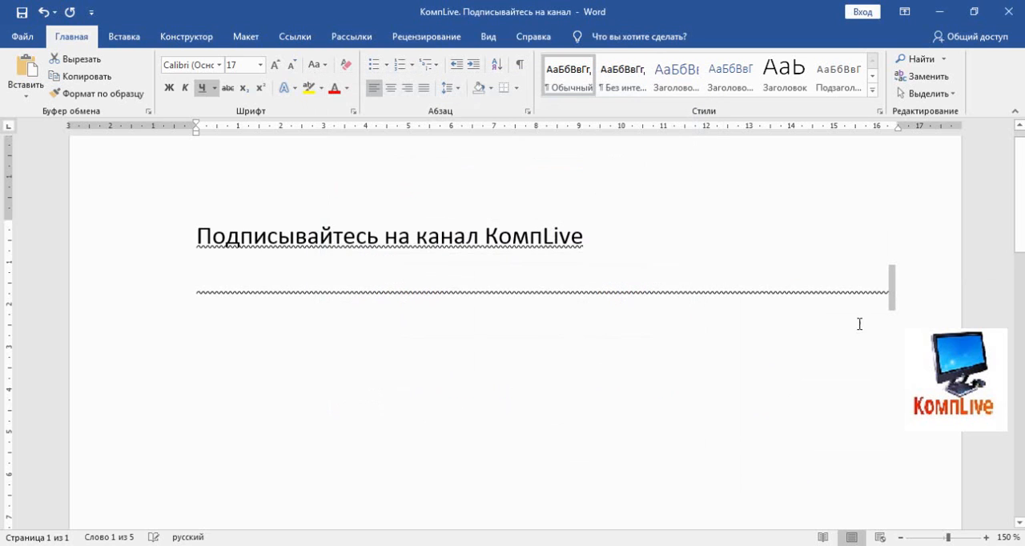
{"action": "left_click", "coordinate": [917, 294]}
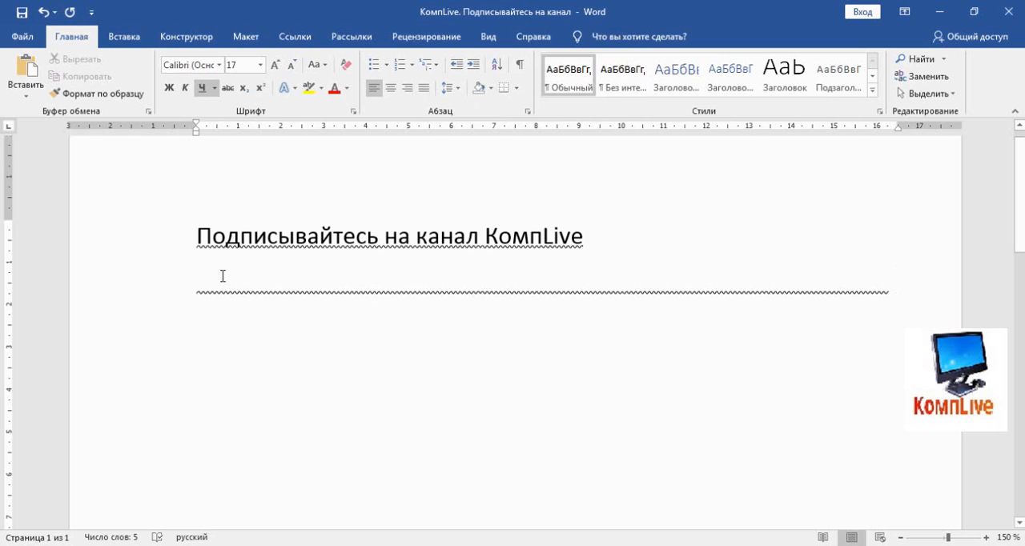
Copy the wavy line into a new empty paragraph above the channel text
{"action": "left_click_drag", "start_coordinate": [197, 278], "coordinate": [894, 291]}
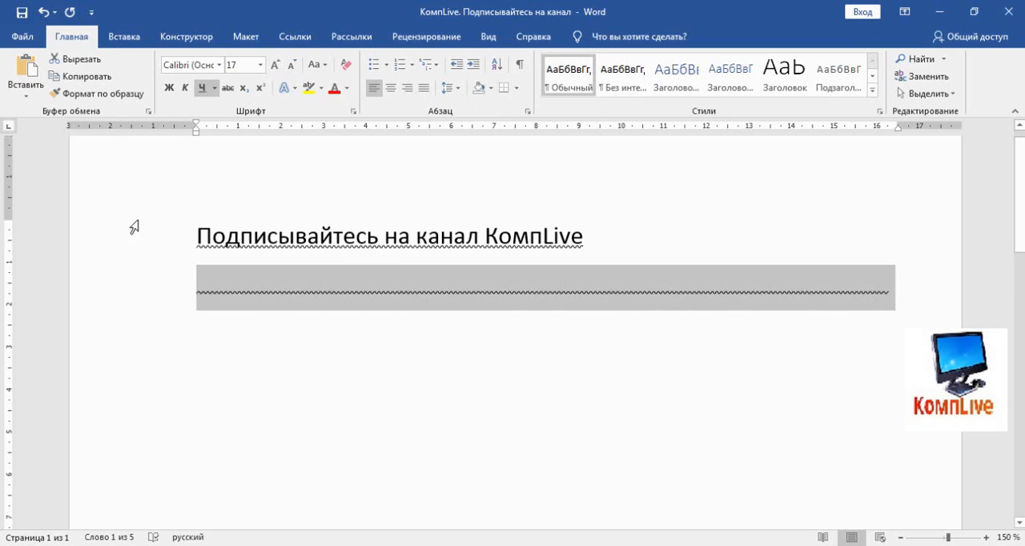
{"action": "left_click", "coordinate": [197, 234]}
{"action": "key", "text": "Return"}
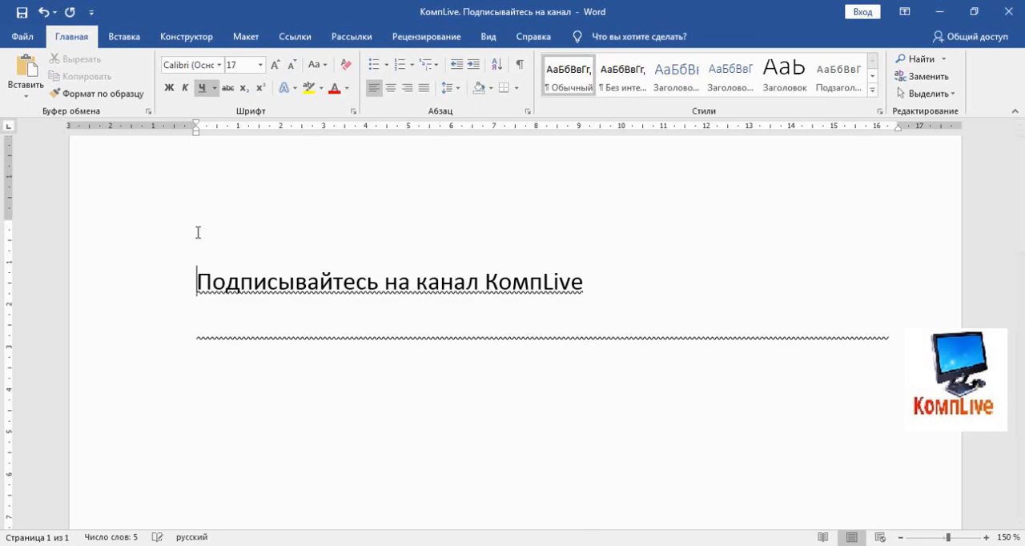
{"action": "left_click", "coordinate": [229, 232]}
{"action": "key", "text": "ctrl+v"}
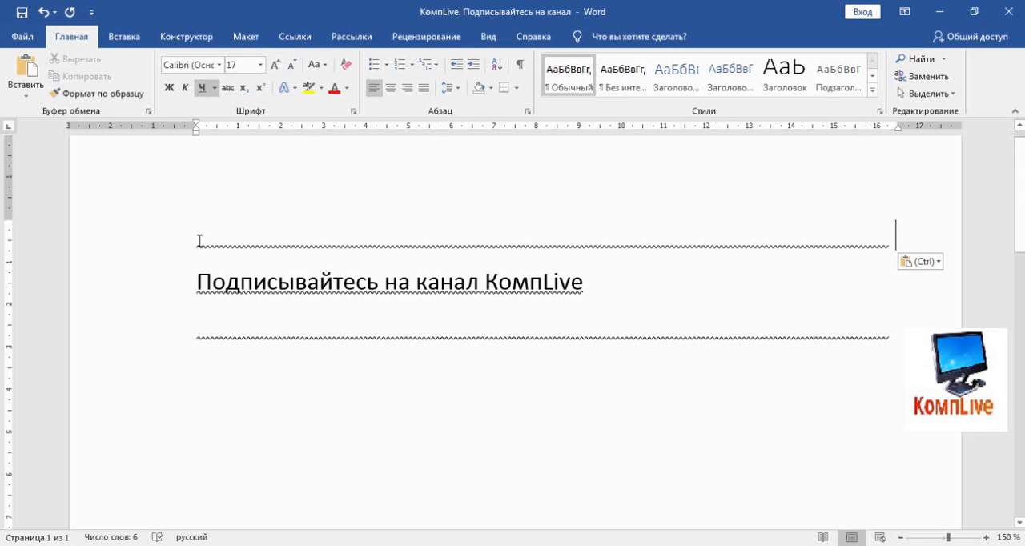
Change the copied line above the text to the thick wavy underline style
{"action": "left_click_drag", "start_coordinate": [199, 241], "coordinate": [891, 238]}
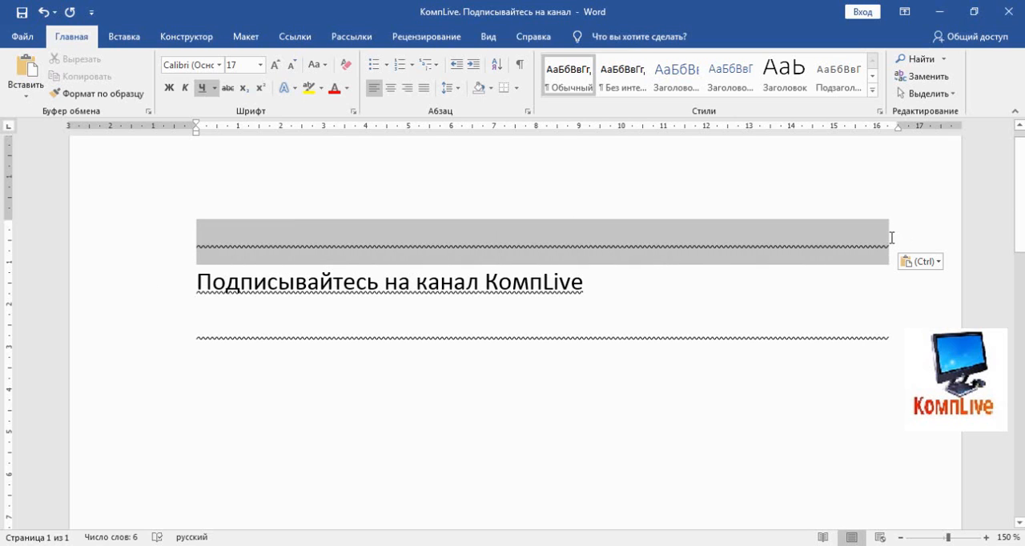
{"action": "left_click", "coordinate": [214, 88]}
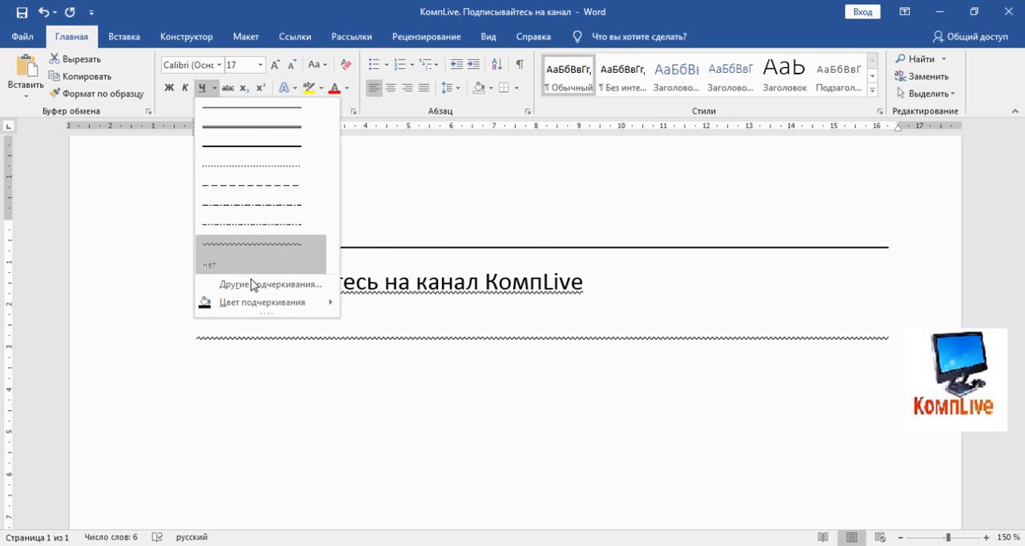
{"action": "left_click", "coordinate": [268, 286]}
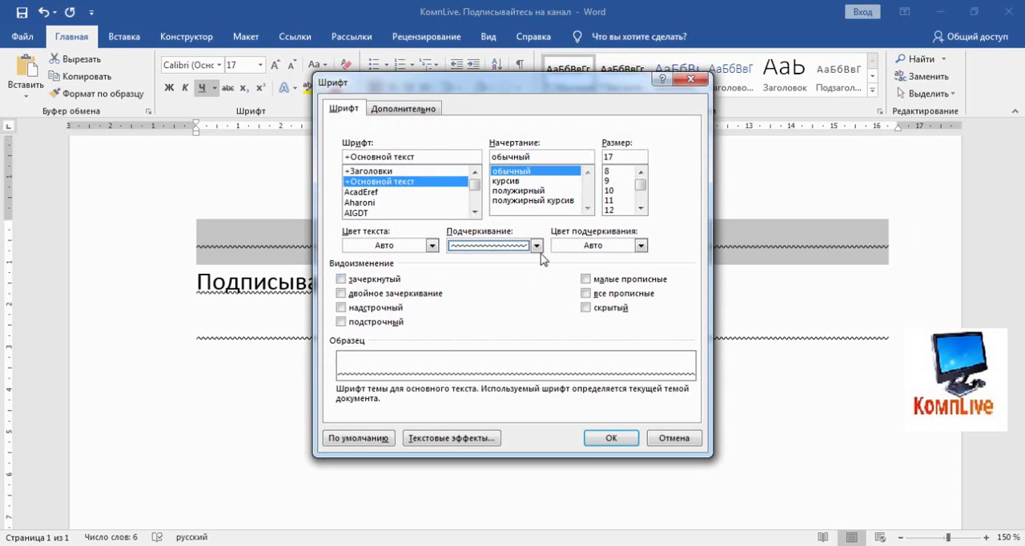
{"action": "left_click", "coordinate": [535, 246]}
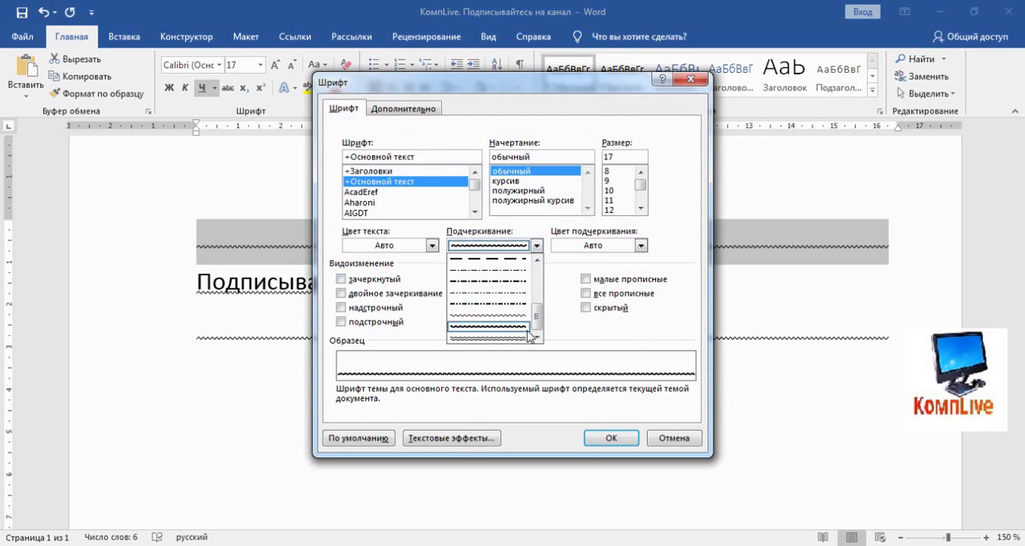
{"action": "left_click", "coordinate": [529, 333]}
{"action": "left_click", "coordinate": [608, 438]}
{"action": "left_click", "coordinate": [611, 244]}
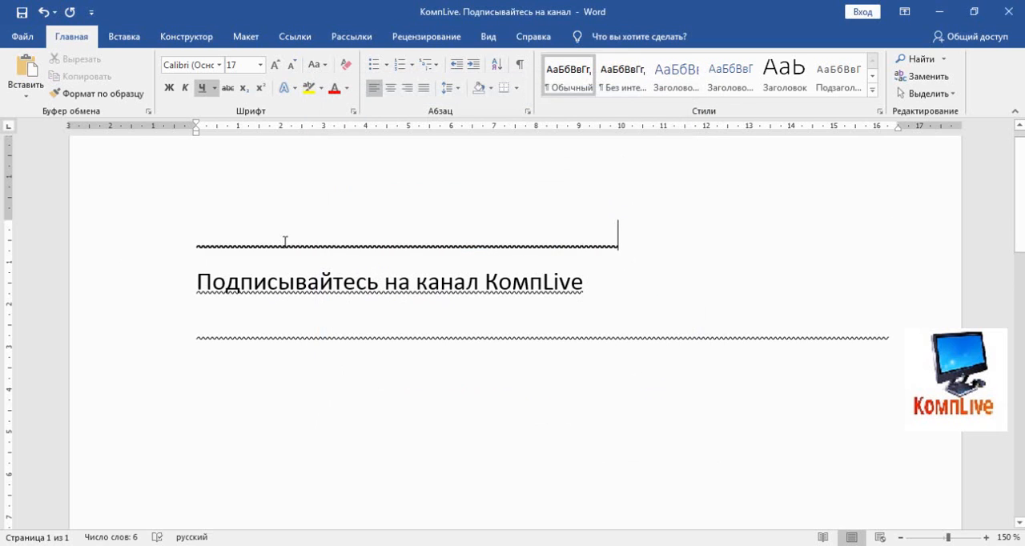
{"action": "left_click_drag", "start_coordinate": [199, 236], "coordinate": [615, 237]}
{"action": "left_click", "coordinate": [593, 243]}
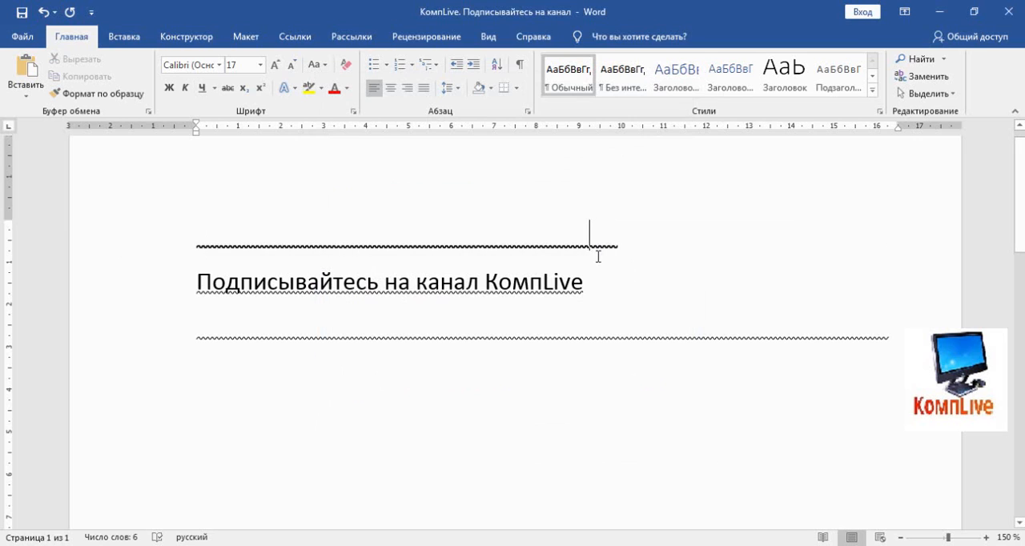
{"action": "key", "text": "Return"}
{"action": "key", "text": "ctrl+z"}
Change the copied line above the channel text to the double wavy underline style and shorten it to end near 6.4 cm on the ruler
{"action": "left_click_drag", "start_coordinate": [199, 236], "coordinate": [616, 239]}
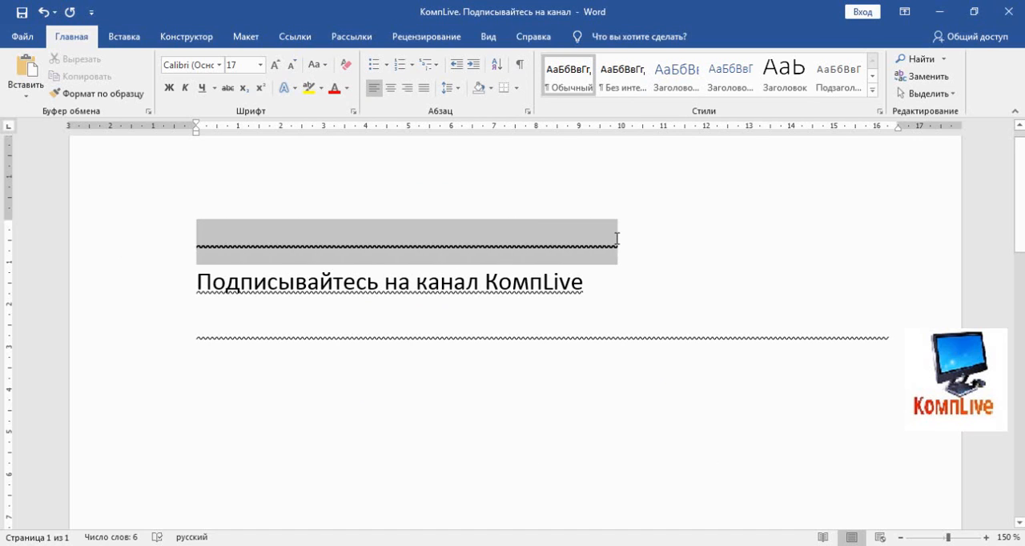
{"action": "left_click", "coordinate": [215, 88]}
{"action": "left_click", "coordinate": [277, 285]}
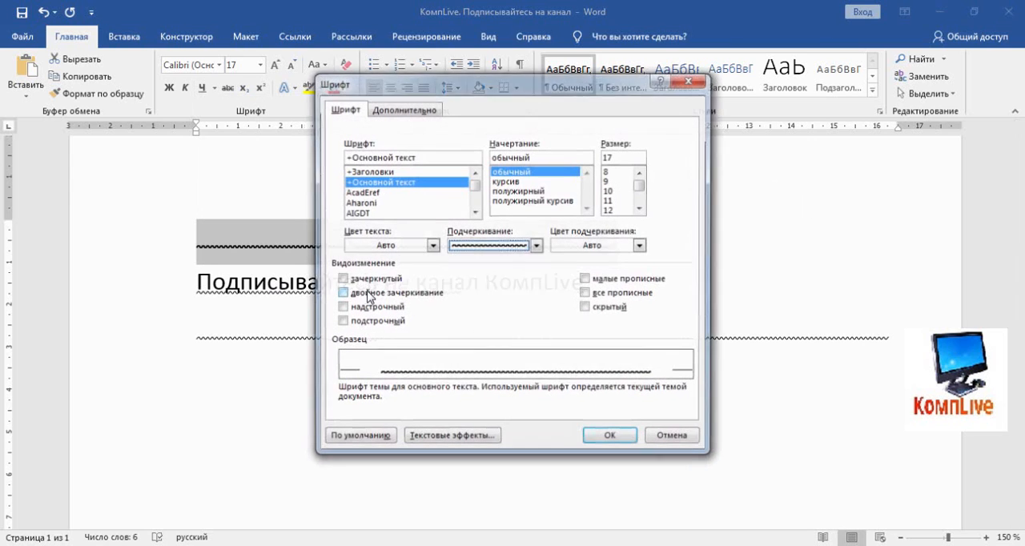
{"action": "left_click", "coordinate": [536, 246]}
{"action": "left_click", "coordinate": [506, 337]}
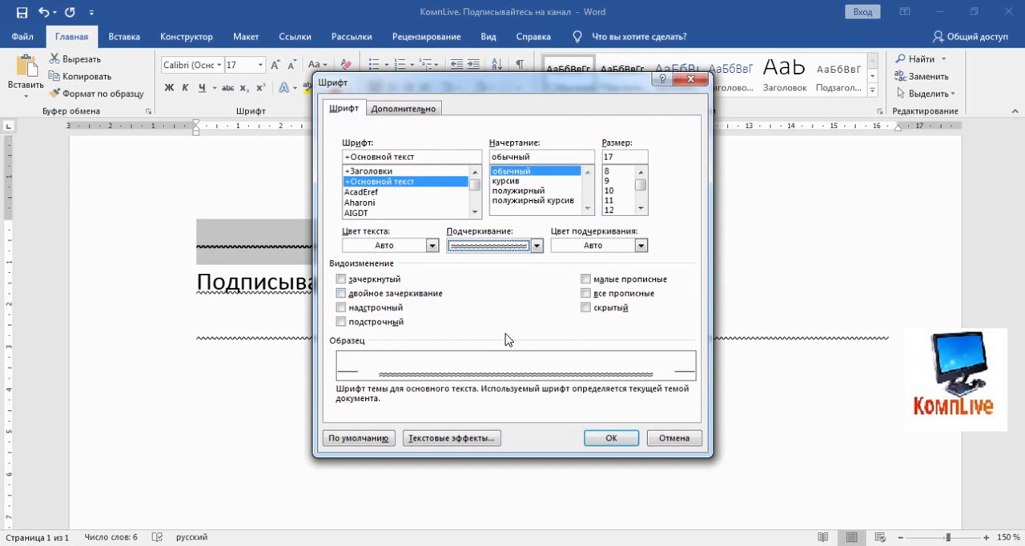
{"action": "left_click", "coordinate": [608, 438]}
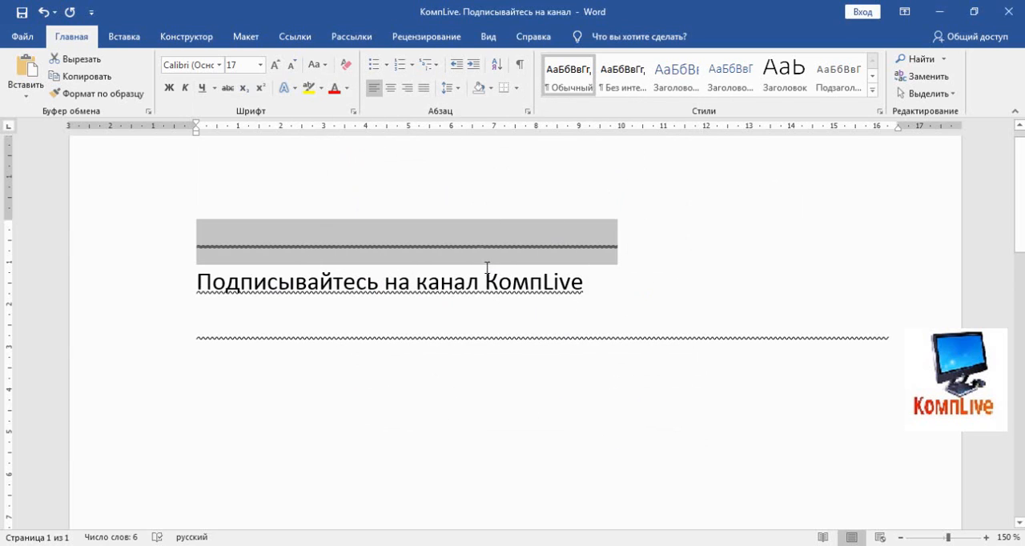
{"action": "left_click", "coordinate": [469, 248]}
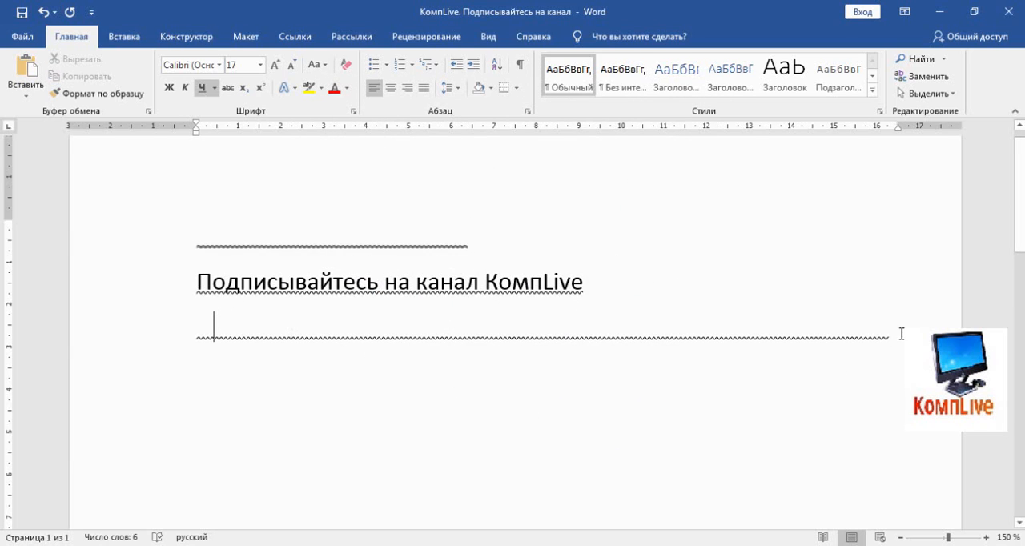
Paste another copy of the full-width wavy line below the existing lower one, leaving empty paragraphs before and after it
{"action": "key", "text": "Return"}
{"action": "key", "text": "Return"}
{"action": "scroll", "coordinate": [444, 257], "scroll_direction": "down", "scroll_amount": 2}
{"action": "key", "text": "ctrl+v"}
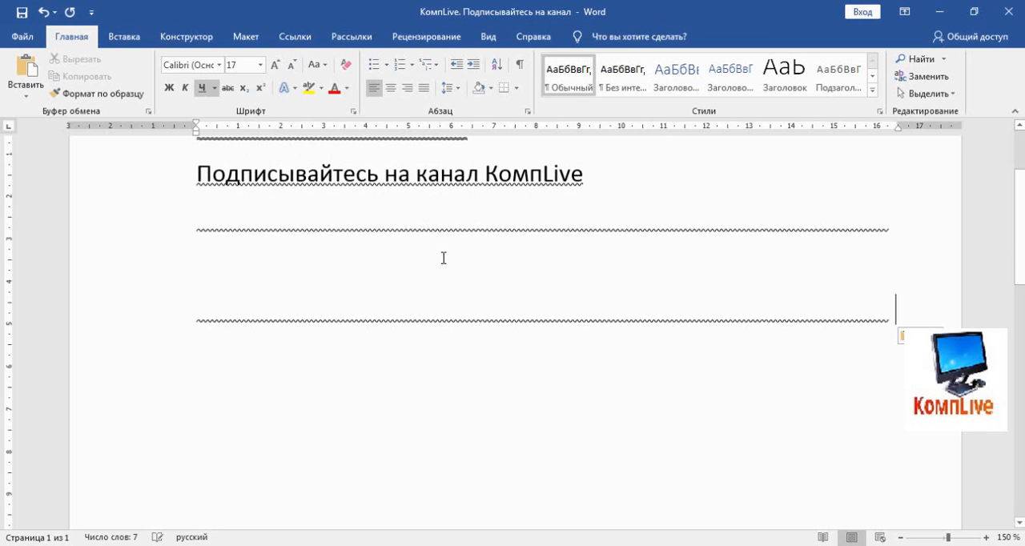
{"action": "key", "text": "Return"}
{"action": "key", "text": "Return"}
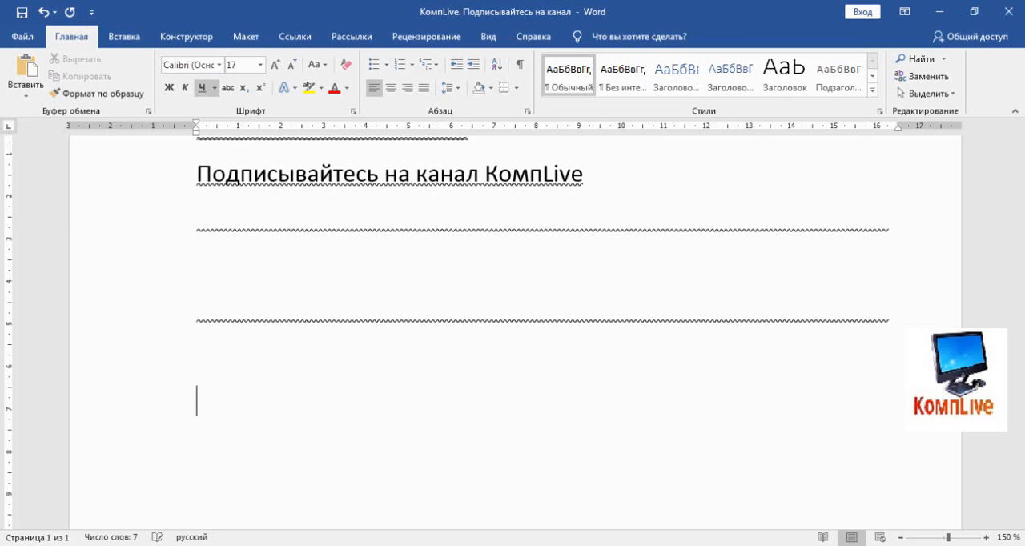
Draw a smooth wave about 15.5 cm wide and 0.9 cm high with the Curve shape below the last wavy line
{"action": "scroll", "coordinate": [279, 245], "scroll_direction": "down", "scroll_amount": 2}
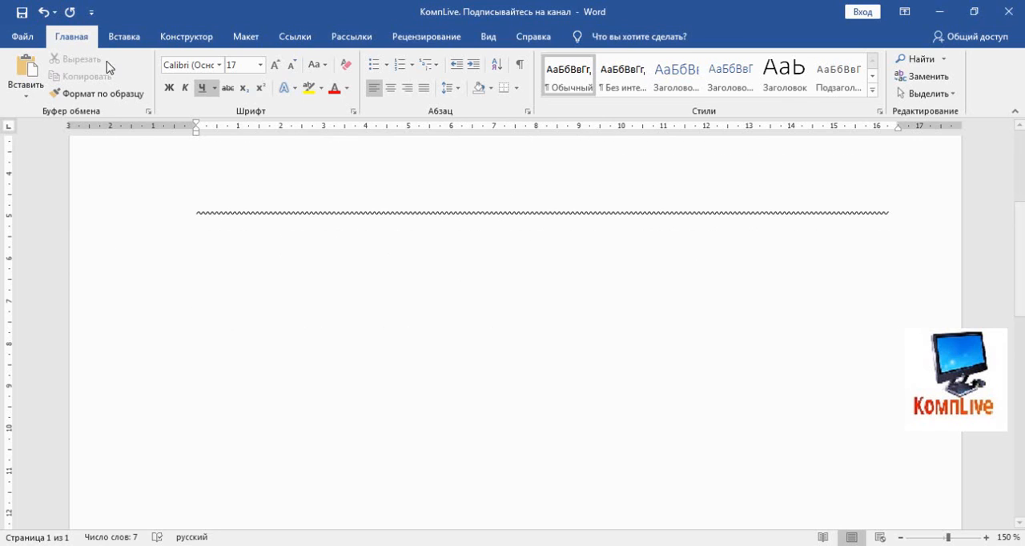
{"action": "left_click", "coordinate": [126, 37]}
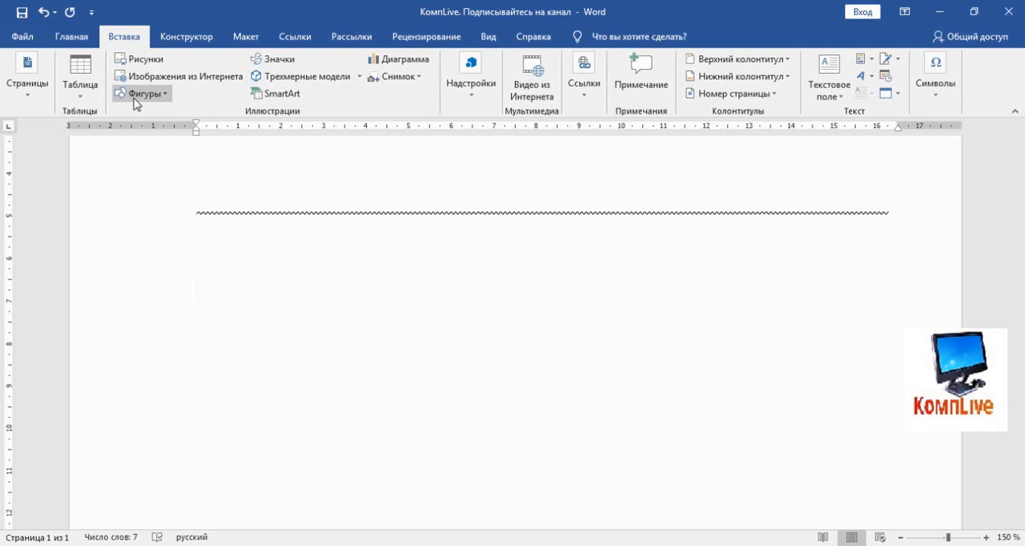
{"action": "left_click", "coordinate": [165, 94]}
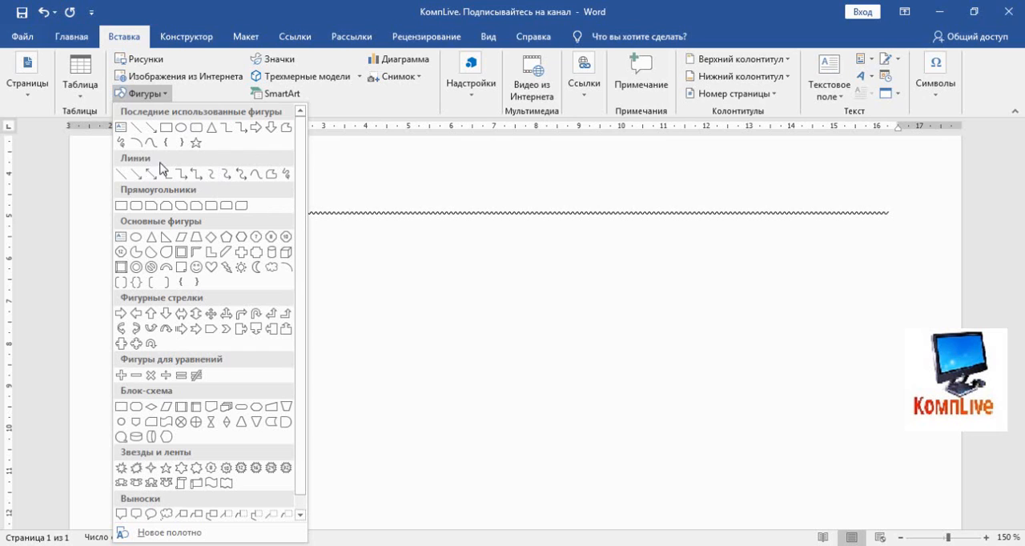
{"action": "left_click", "coordinate": [256, 173]}
{"action": "left_click_drag", "start_coordinate": [202, 294], "coordinate": [432, 293]}
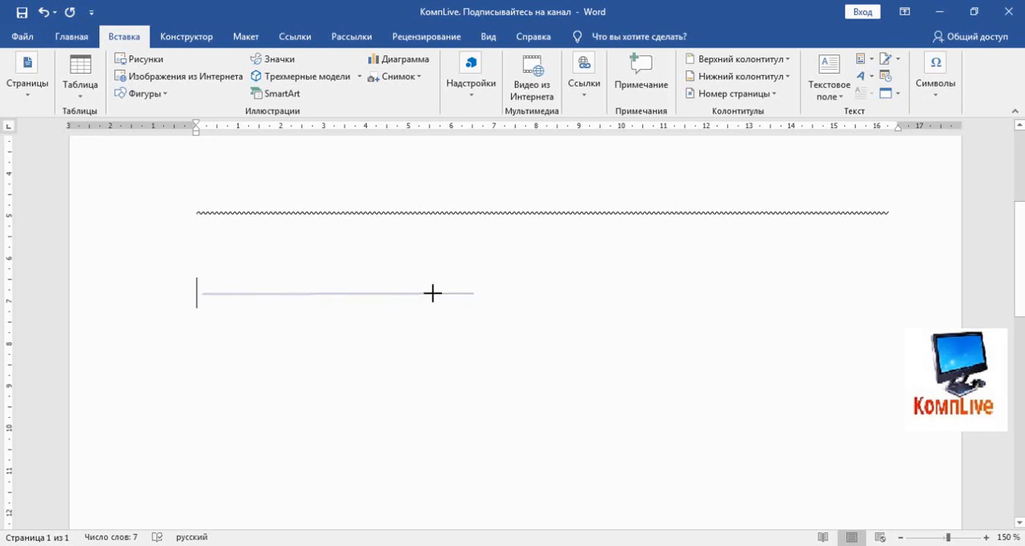
{"action": "left_click", "coordinate": [288, 324]}
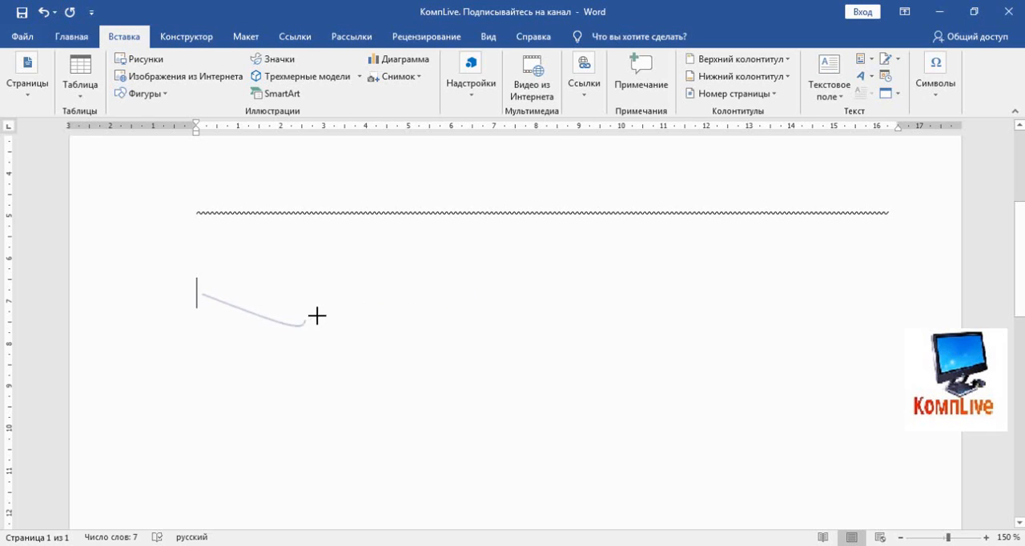
{"action": "left_click", "coordinate": [403, 294]}
{"action": "left_click", "coordinate": [460, 324]}
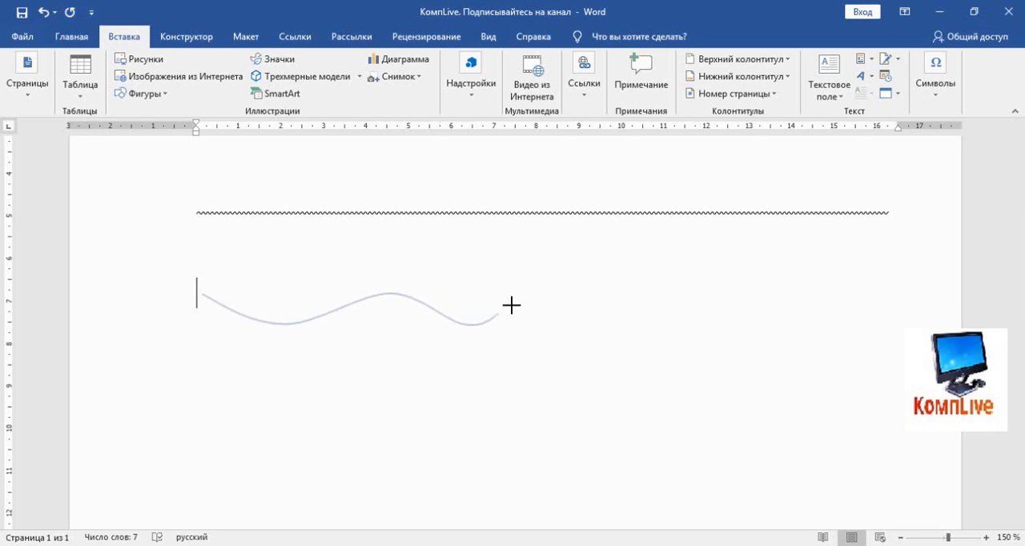
{"action": "left_click", "coordinate": [531, 295]}
{"action": "left_click", "coordinate": [591, 327]}
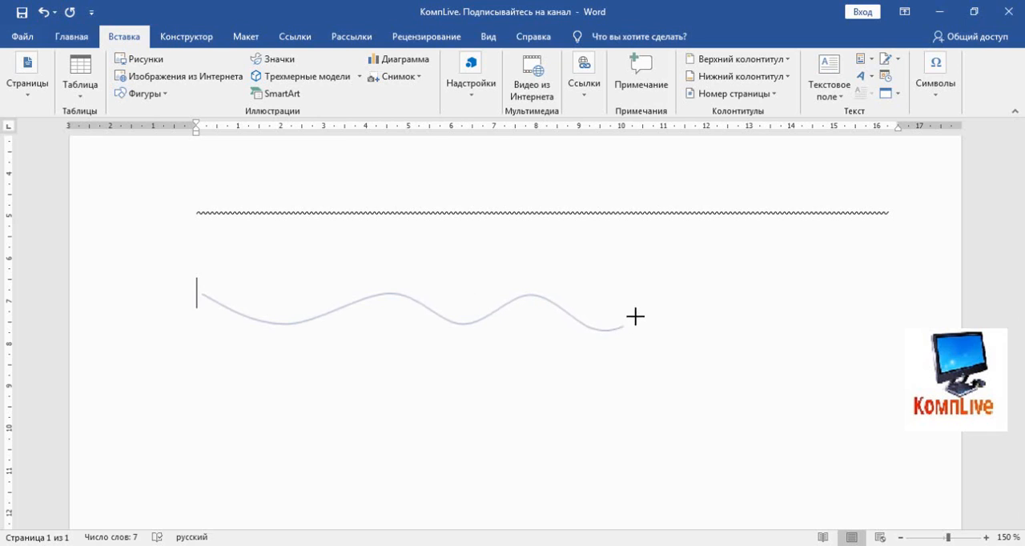
{"action": "left_click", "coordinate": [653, 295]}
{"action": "left_click", "coordinate": [708, 328]}
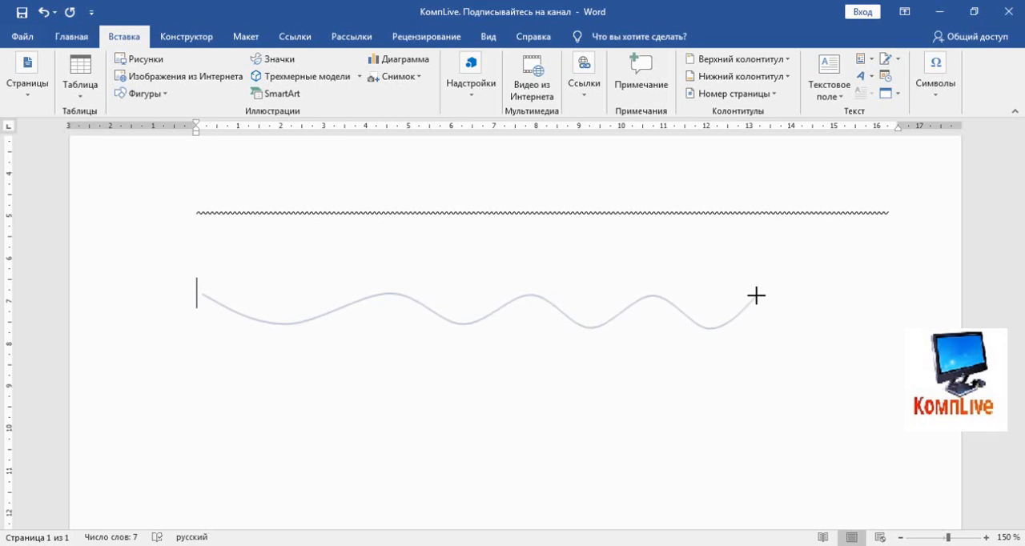
{"action": "left_click", "coordinate": [759, 294]}
{"action": "left_click", "coordinate": [813, 325]}
{"action": "left_click", "coordinate": [862, 288]}
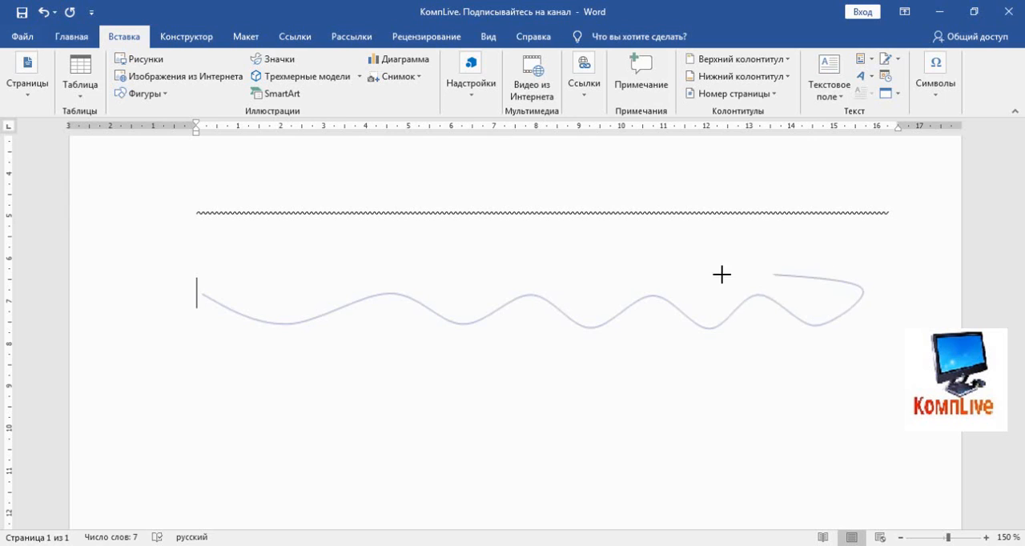
{"action": "double_click", "coordinate": [860, 288]}
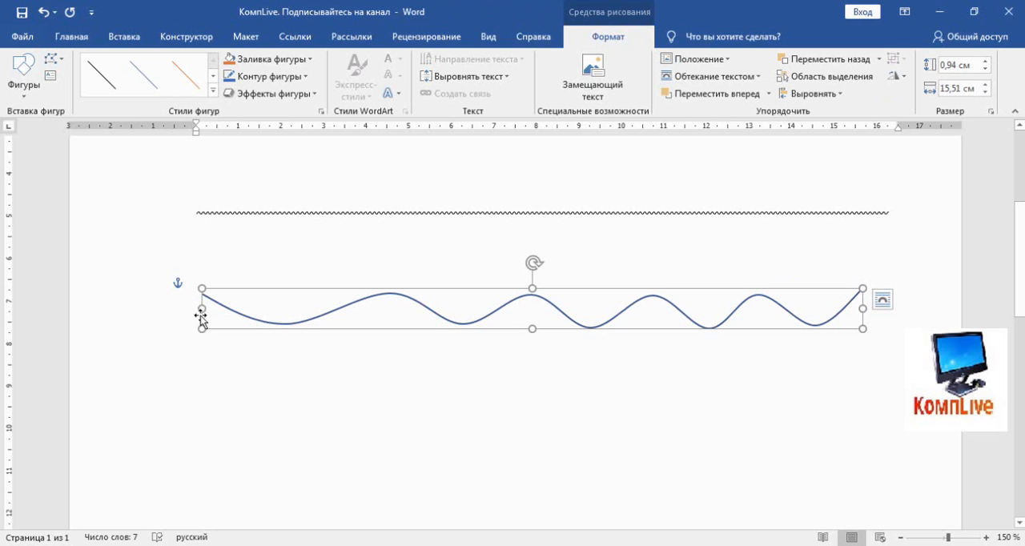
Flatten the drawn wave by reducing its height from the lower edge, keeping its width, and deselect it
{"action": "left_click_drag", "start_coordinate": [531, 330], "coordinate": [531, 313]}
{"action": "mouse_move", "coordinate": [862, 301]}
{"action": "left_mouse_down"}
{"action": "mouse_move", "coordinate": [401, 295]}
{"action": "mouse_move", "coordinate": [863, 302]}
{"action": "left_mouse_up"}
{"action": "left_click", "coordinate": [457, 394]}
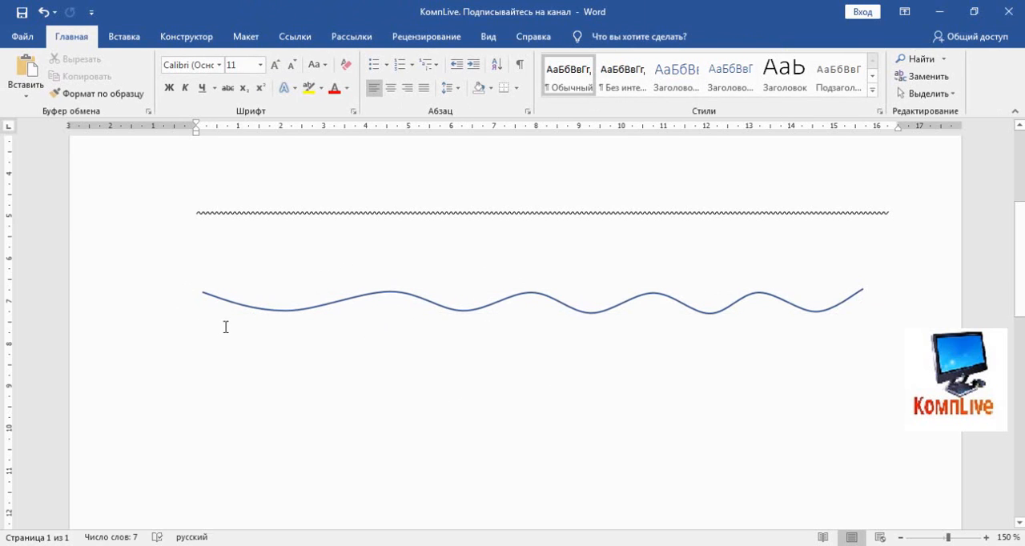
Draw a second, irregular Curve shape about 6.8 cm wide below the first wave and stretch it downward to make the waves taller
{"action": "left_click", "coordinate": [123, 37]}
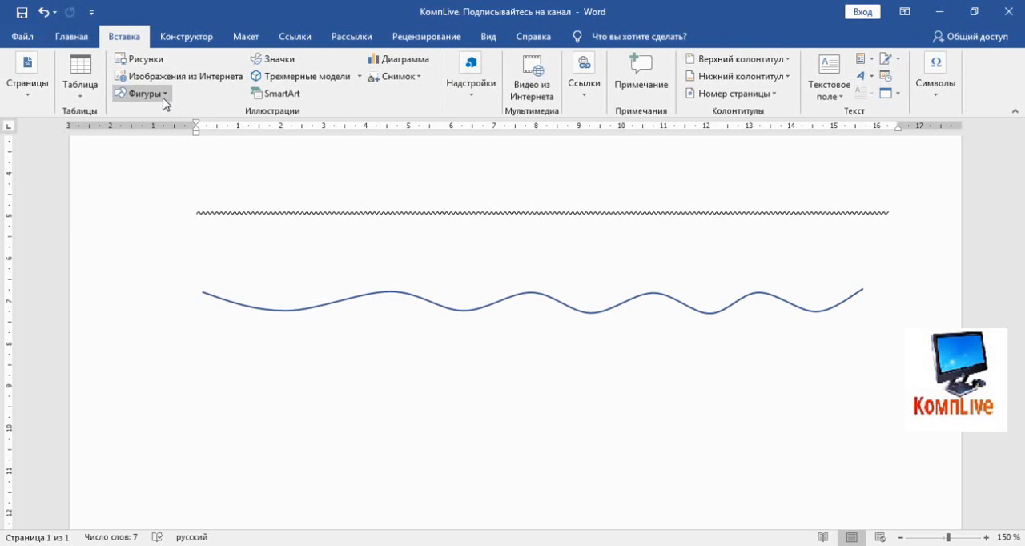
{"action": "left_click", "coordinate": [163, 98]}
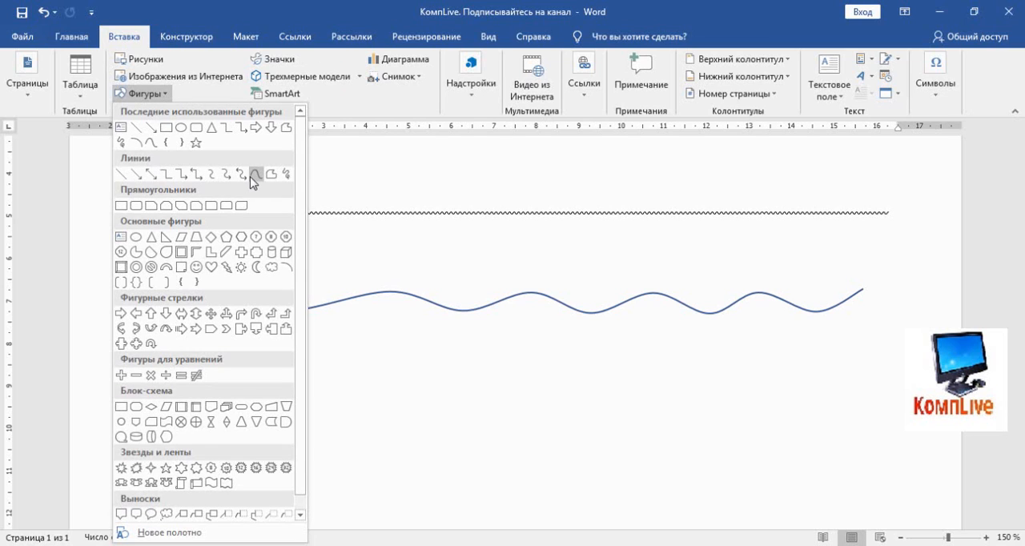
{"action": "left_click", "coordinate": [246, 172]}
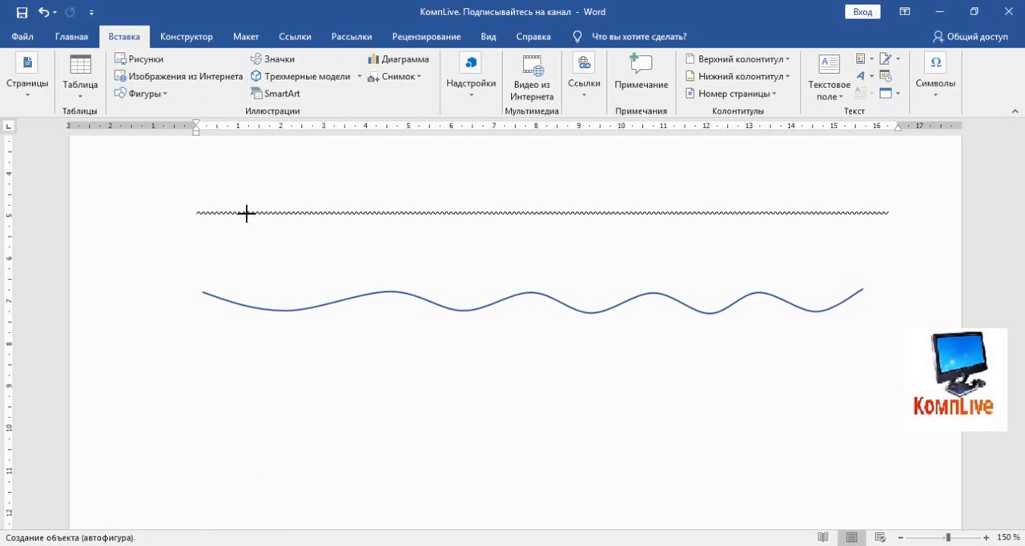
{"action": "left_click", "coordinate": [203, 342]}
{"action": "mouse_move", "coordinate": [210, 327]}
{"action": "left_mouse_down"}
{"action": "mouse_move", "coordinate": [222, 339]}
{"action": "mouse_move", "coordinate": [249, 331]}
{"action": "mouse_move", "coordinate": [252, 343]}
{"action": "mouse_move", "coordinate": [302, 329]}
{"action": "mouse_move", "coordinate": [348, 352]}
{"action": "mouse_move", "coordinate": [440, 358]}
{"action": "mouse_move", "coordinate": [499, 345]}
{"action": "left_mouse_up"}
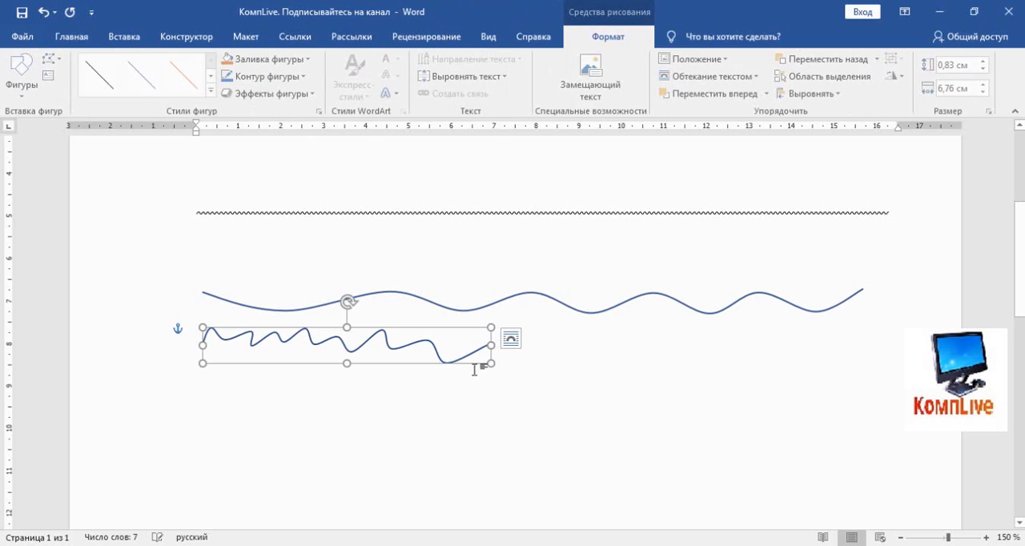
{"action": "left_click_drag", "start_coordinate": [346, 359], "coordinate": [341, 446]}
{"action": "left_click", "coordinate": [542, 419]}
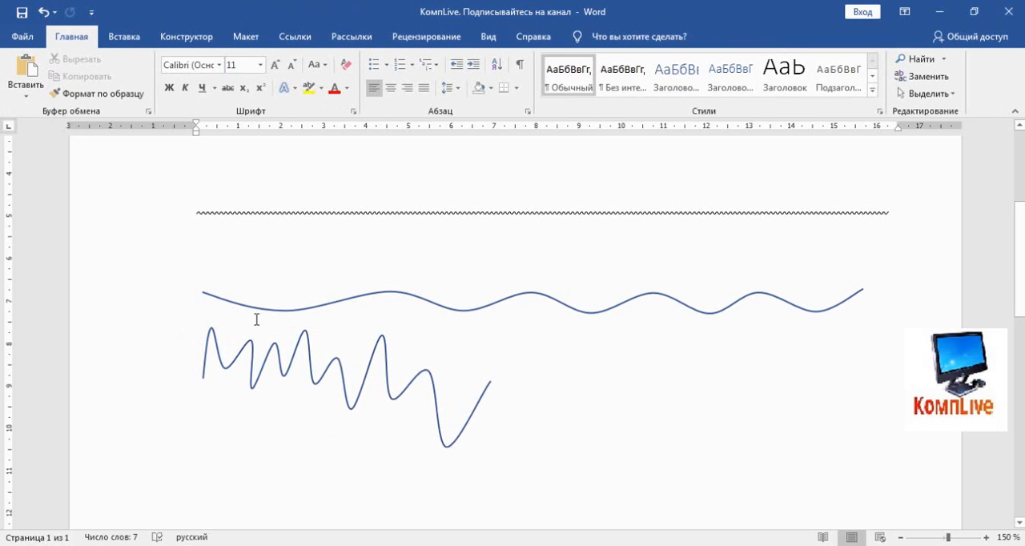
Select the whole text line "Подписывайтесь на канал КомпLive"
{"action": "scroll", "coordinate": [196, 298], "scroll_direction": "up", "scroll_amount": 3}
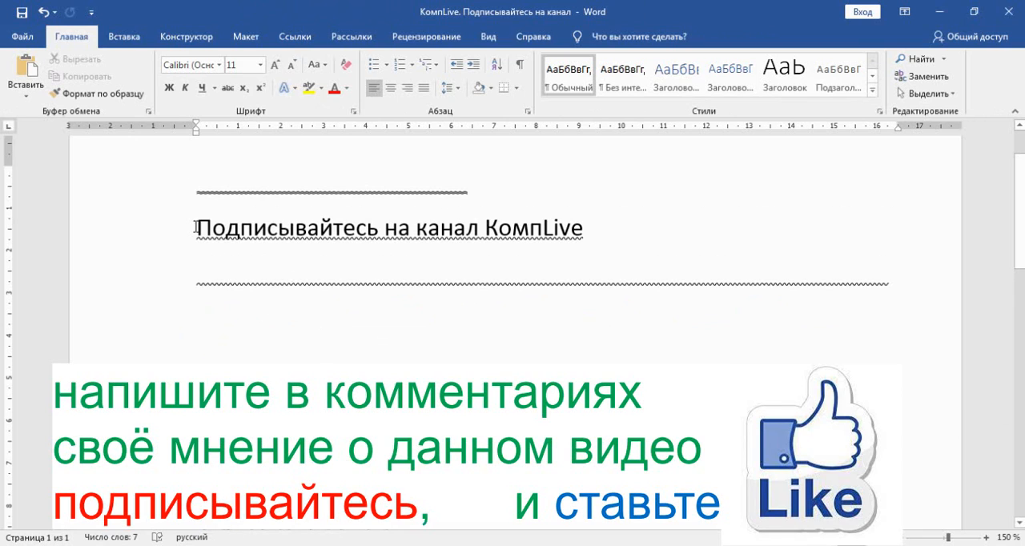
{"action": "left_click_drag", "start_coordinate": [196, 228], "coordinate": [615, 229]}
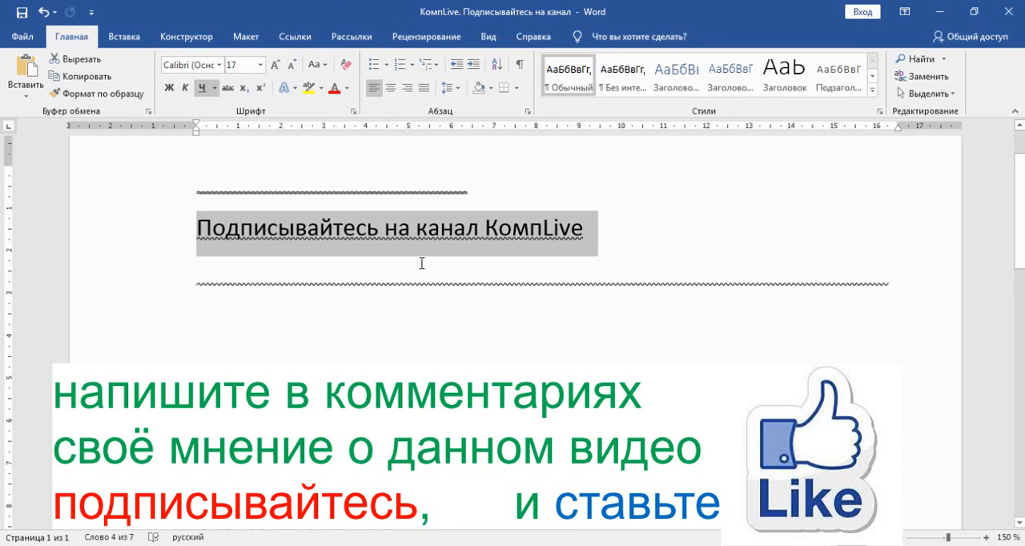